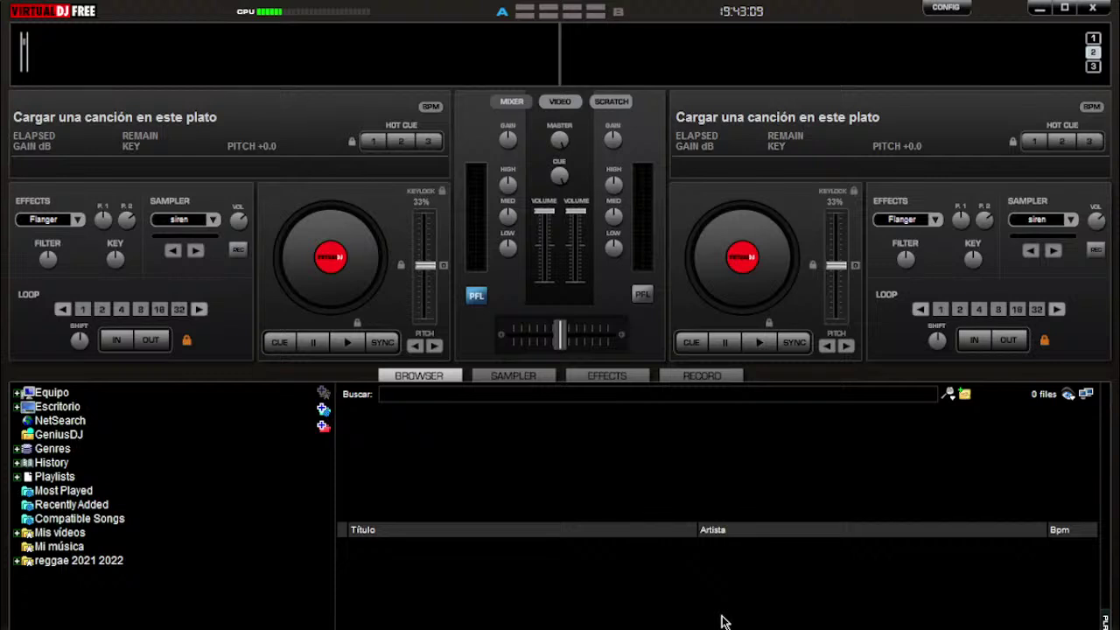
# - Open the "reggae 2021 2022" folder under Escritorio and load "Flavia Coelho & Manudigital - Tribute to Marley" onto deck B
pyautogui.doubleClick(51, 395)
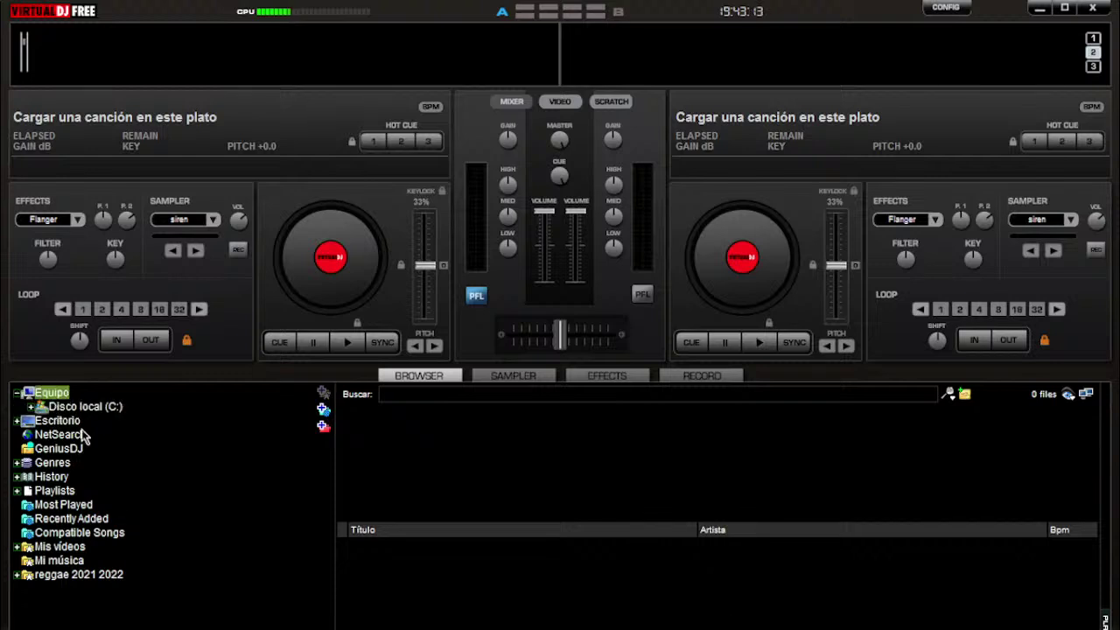
pyautogui.doubleClick(57, 421)
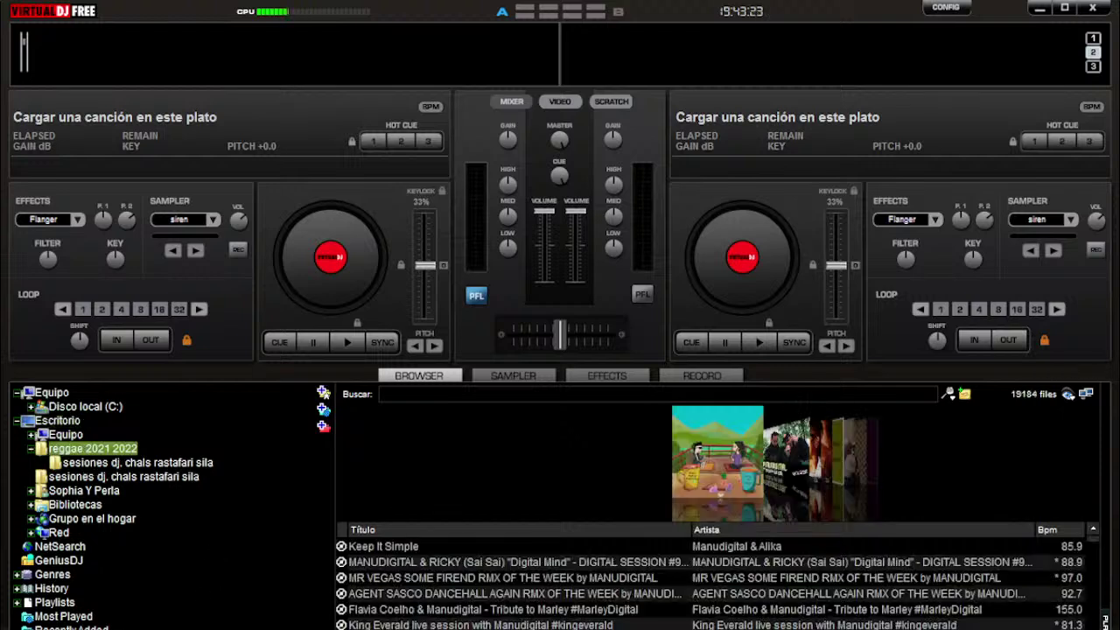
pyautogui.click(342, 613)
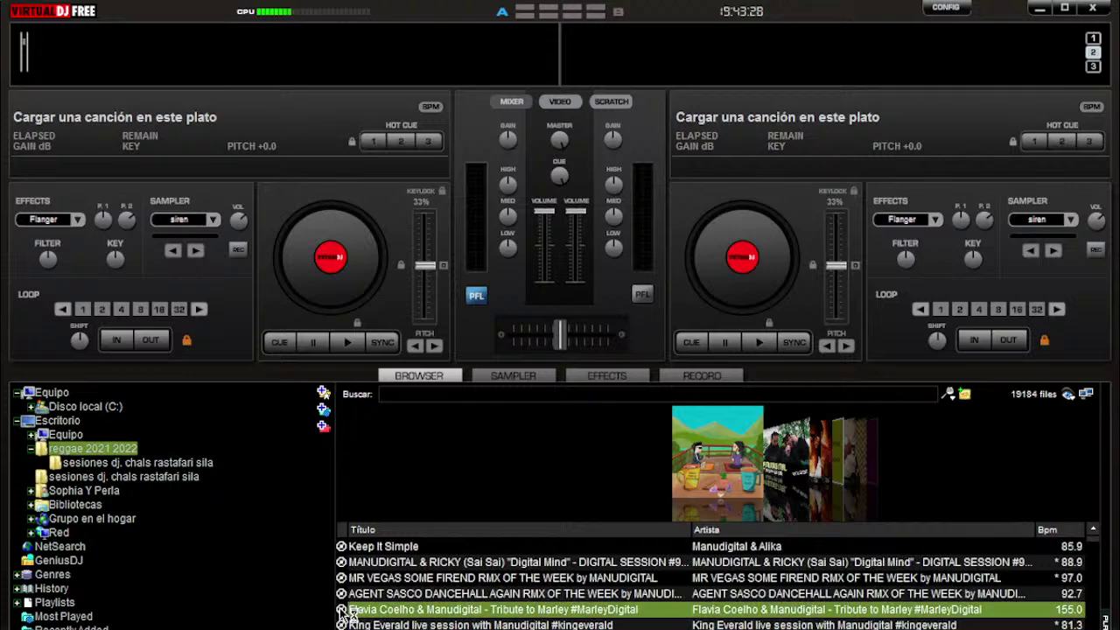
pyautogui.moveTo(342, 612); pyautogui.dragTo(734, 354)
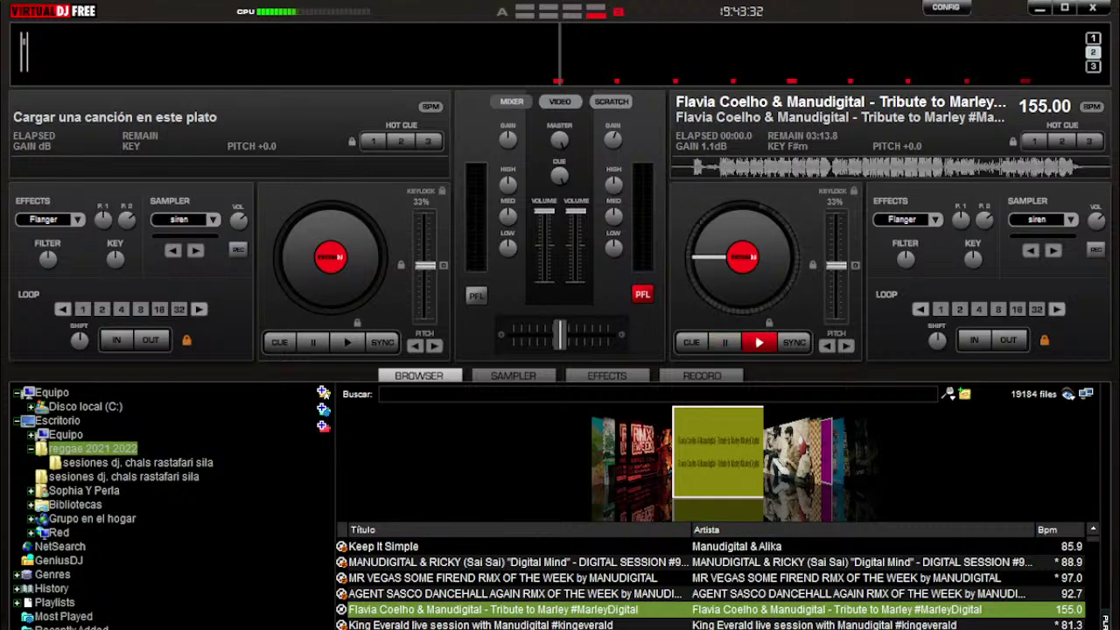
# - Find "MANUDIGITAL Ft SIZZLA - Inna Mi Room Part 1" in the folder's track list and load it onto deck A
pyautogui.scroll(-3, 713, 578)
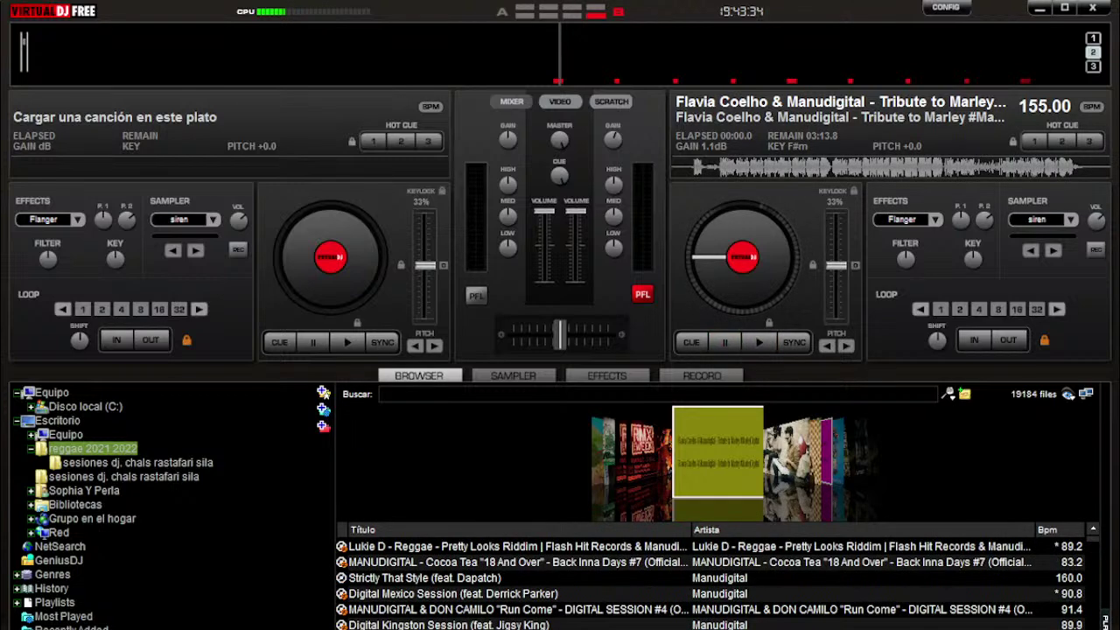
pyautogui.scroll(-3, 713, 582)
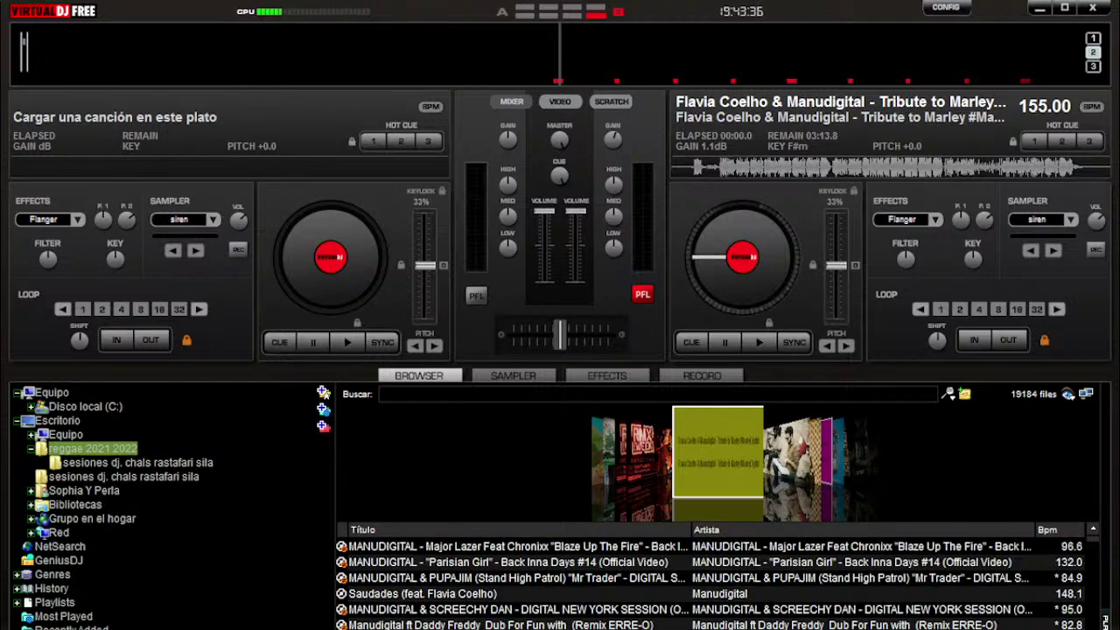
pyautogui.scroll(-1, 713, 584)
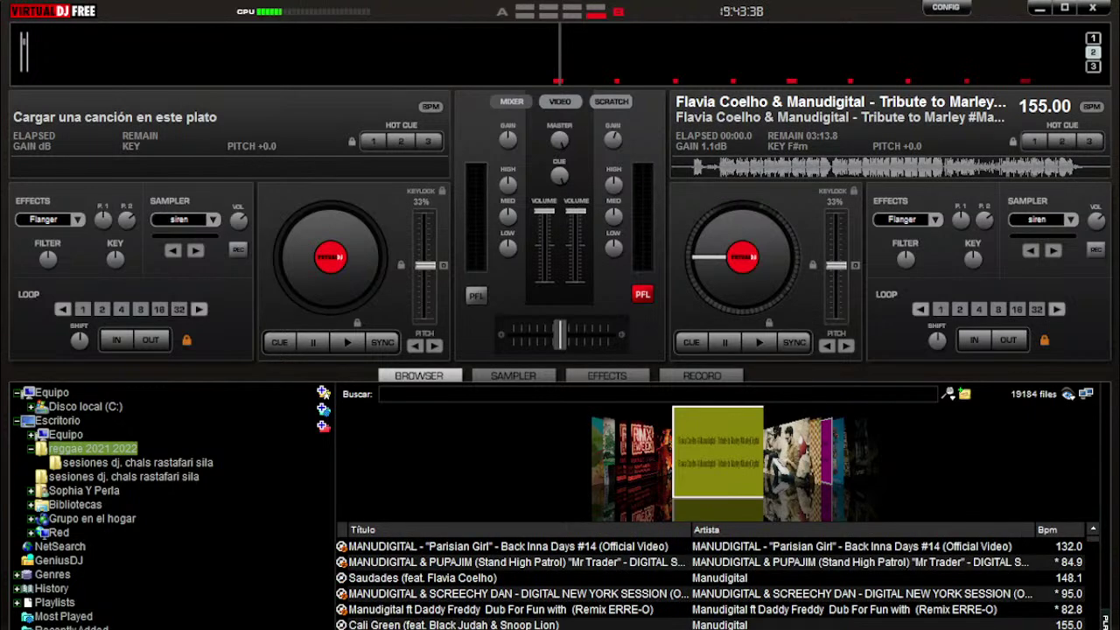
pyautogui.scroll(-4, 713, 585)
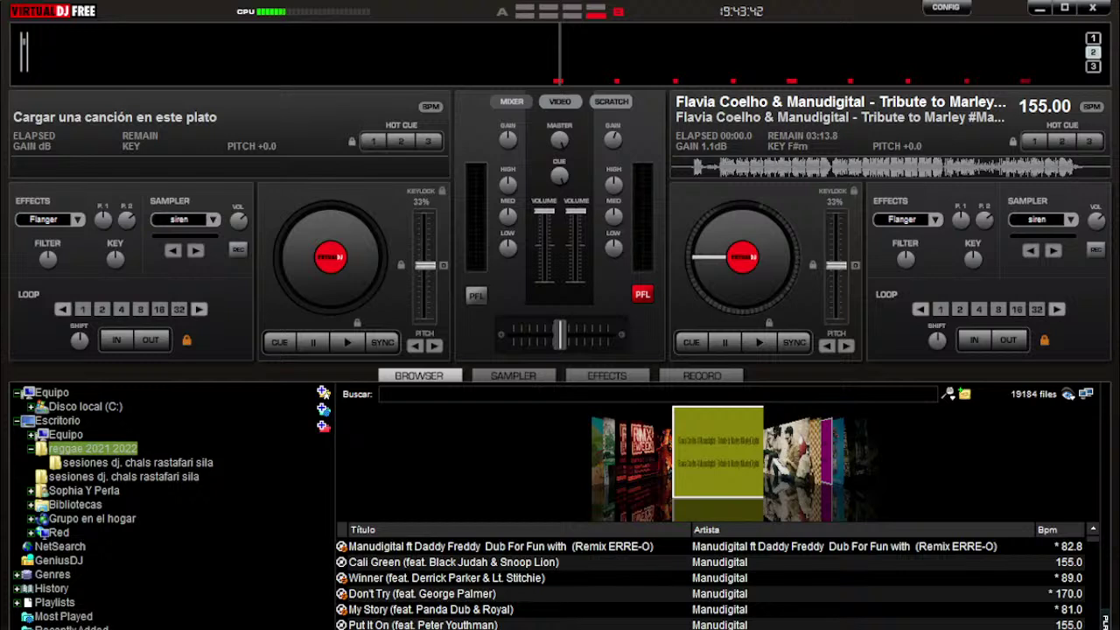
pyautogui.click(1093, 531)
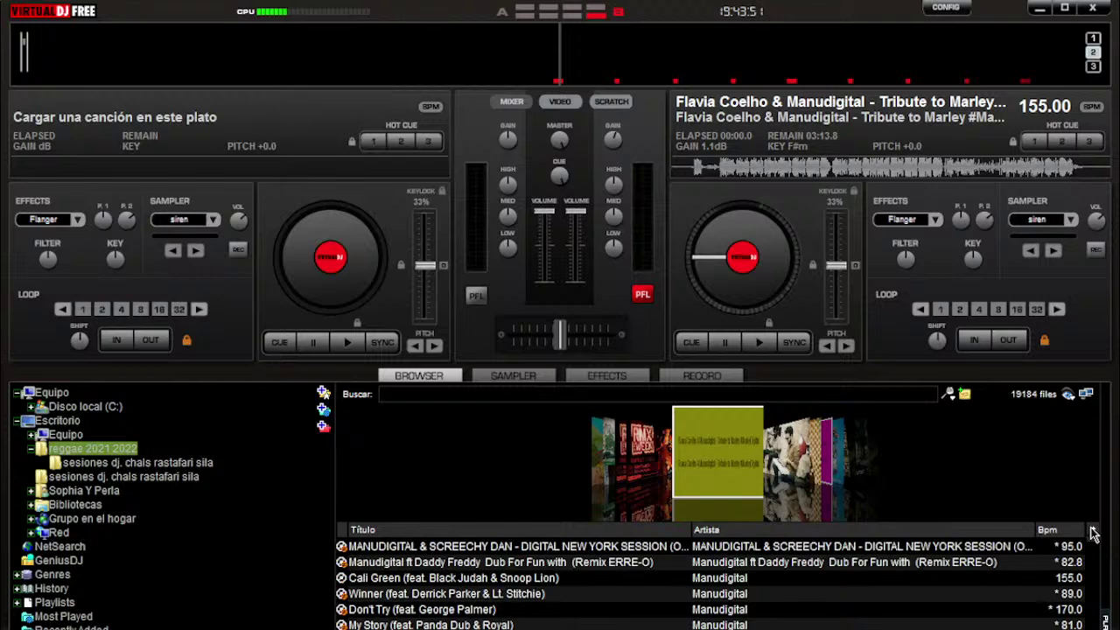
pyautogui.click(1093, 531)
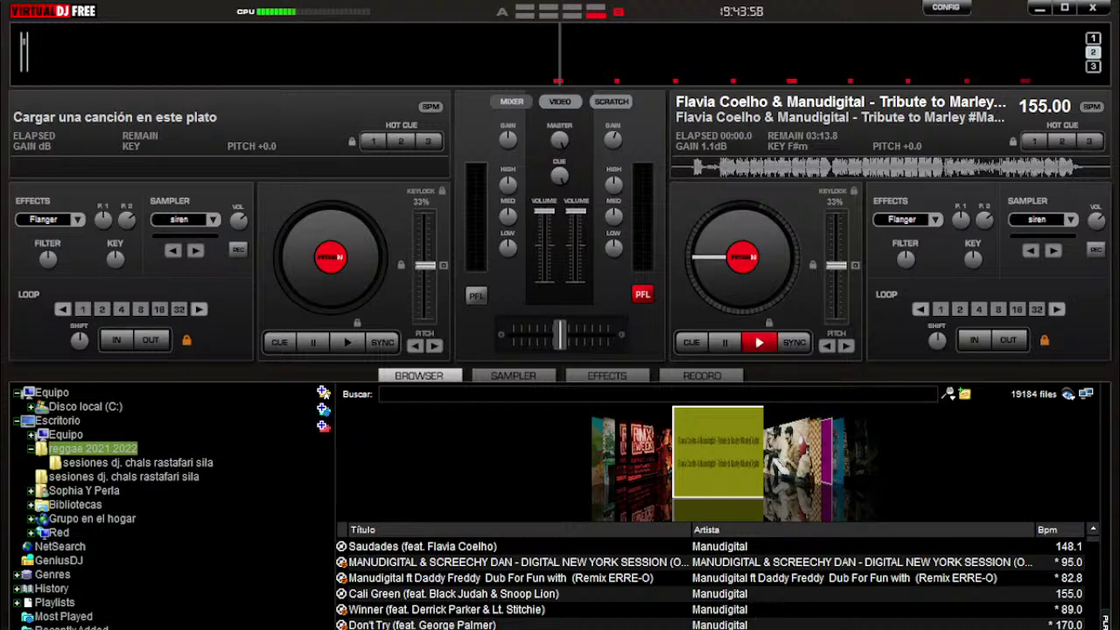
pyautogui.scroll(-1, 712, 585)
pyautogui.scroll(-1, 713, 585)
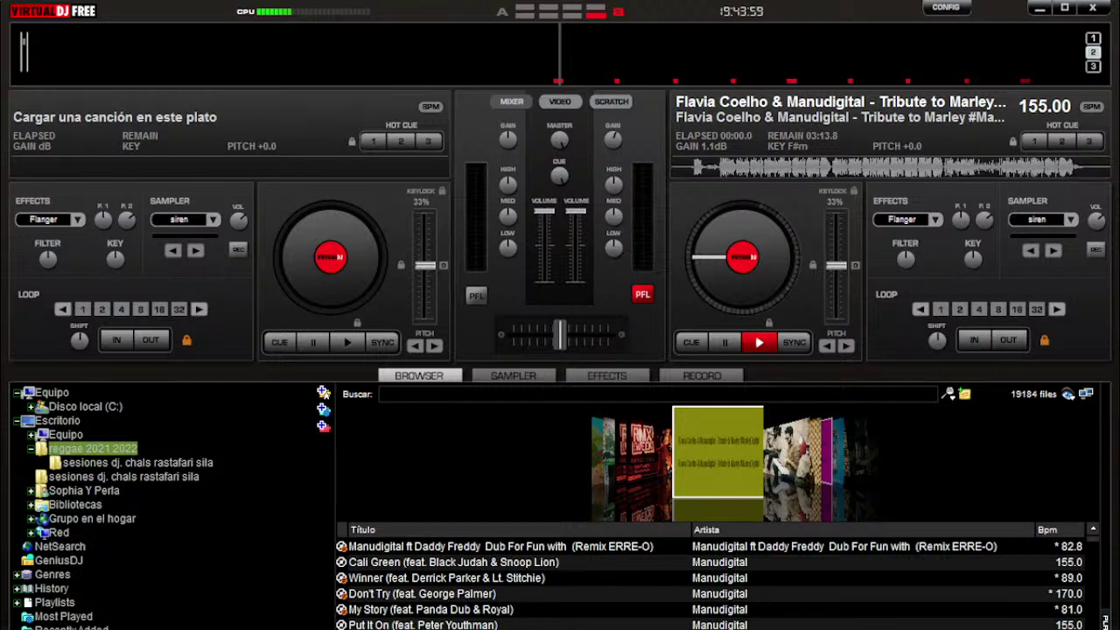
pyautogui.scroll(-2, 363, 623)
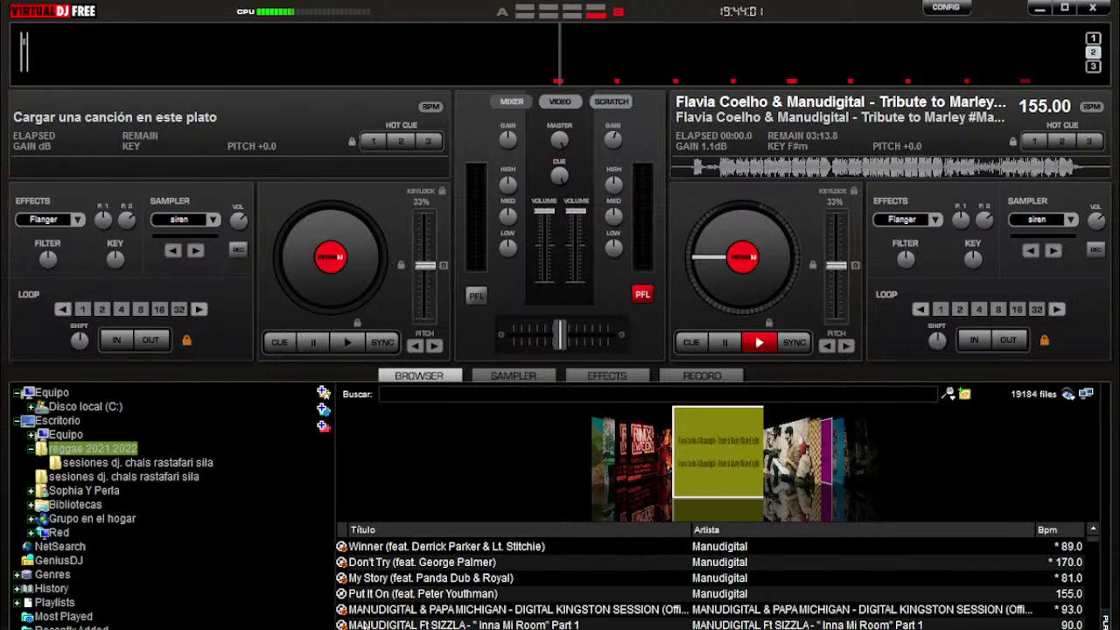
pyautogui.click(364, 625)
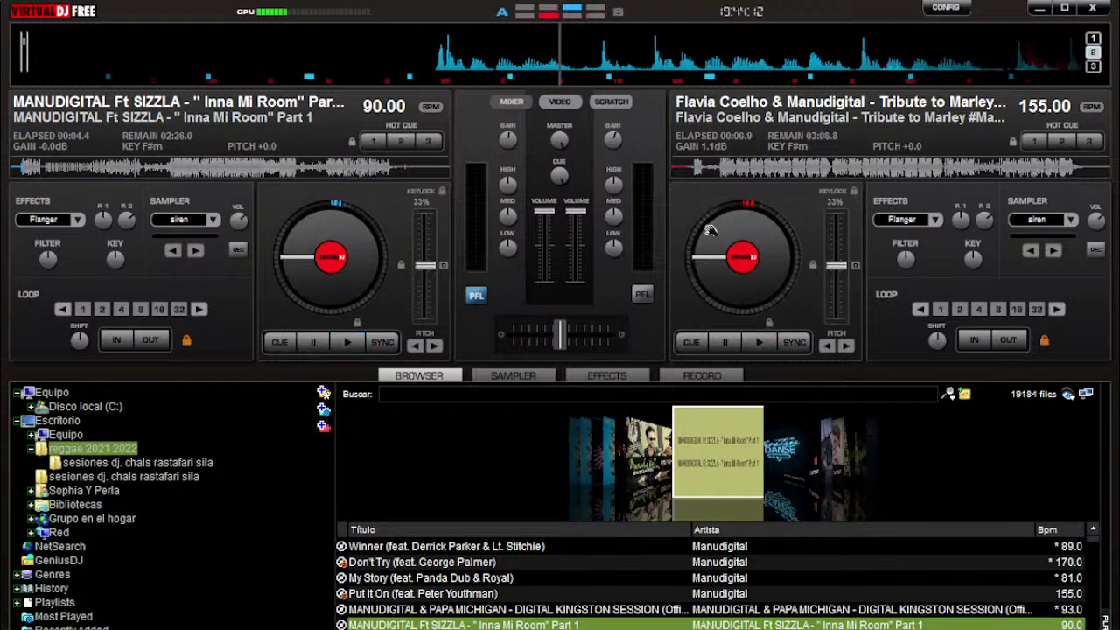
# - Set the start position of deck B's track to about 10 seconds and deck A's track to about 3.8 seconds
pyautogui.click(697, 169)
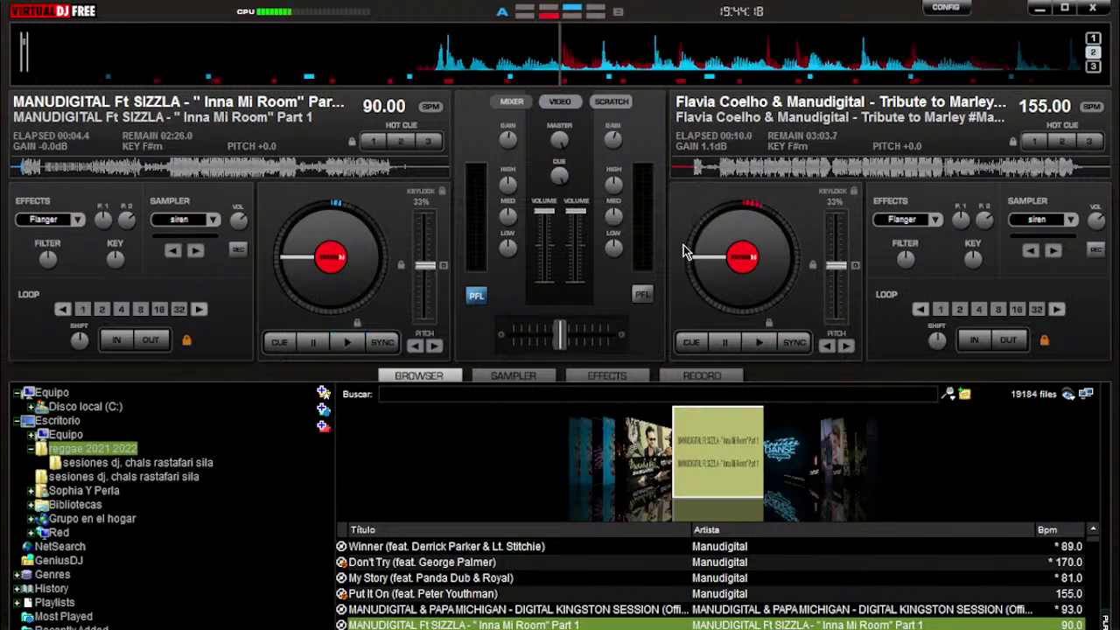
pyautogui.click(348, 343)
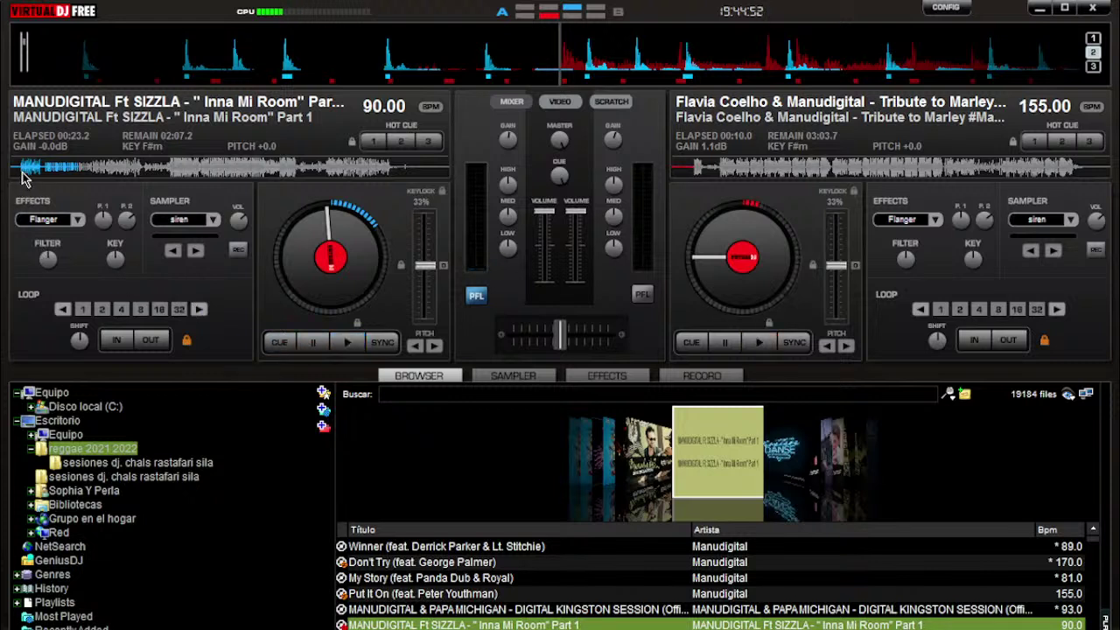
pyautogui.click(25, 175)
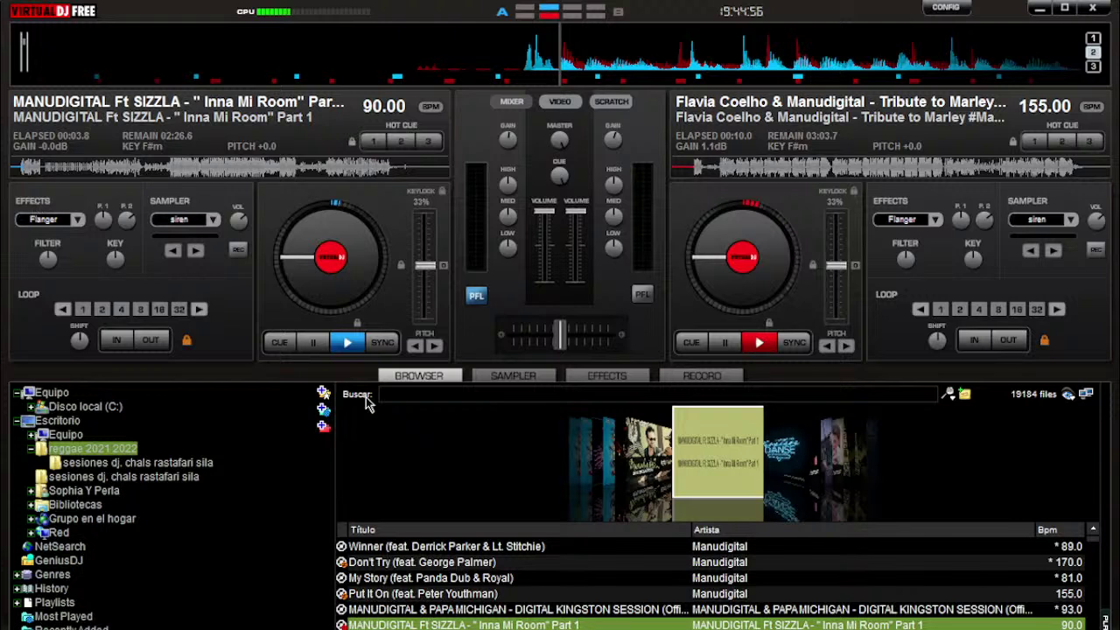
# - Start recording the mix to a file and begin playing the Sizzla track on deck A
pyautogui.click(701, 378)
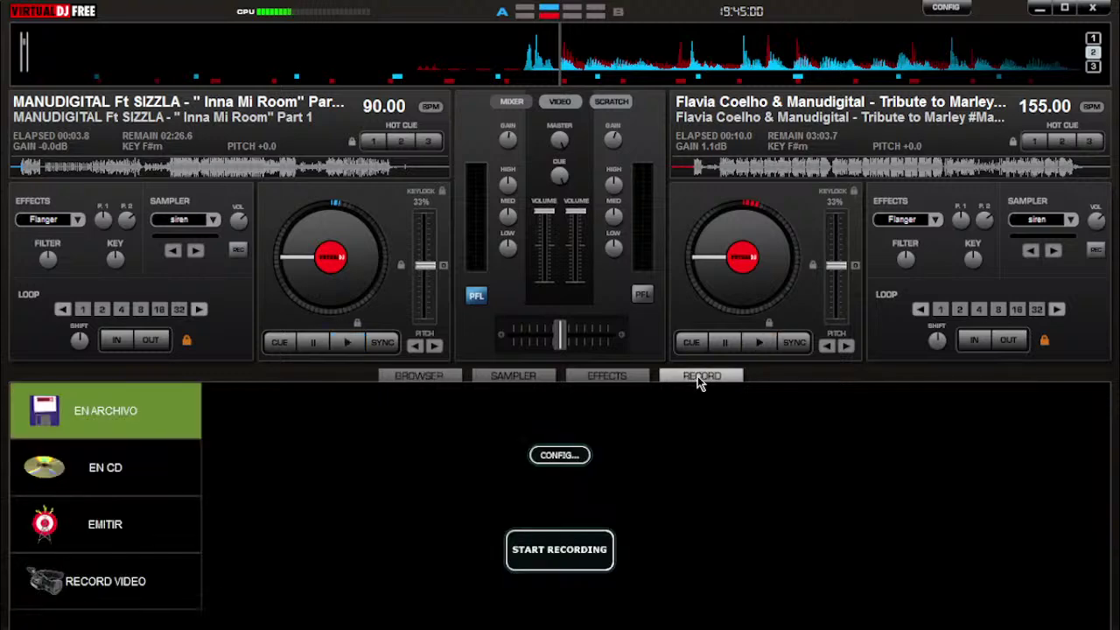
pyautogui.click(539, 534)
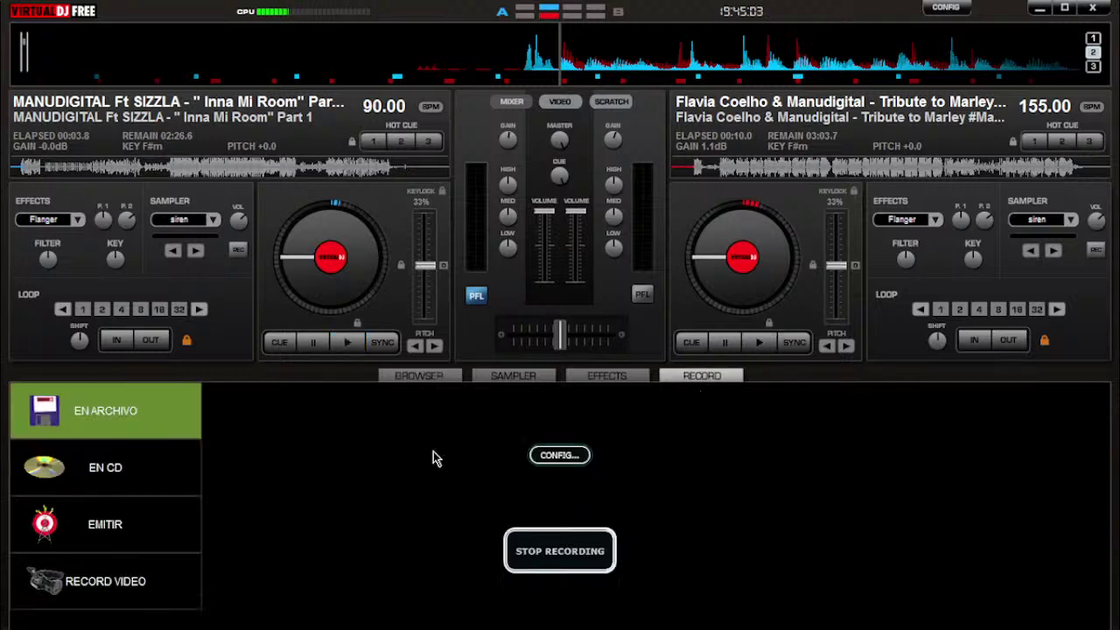
pyautogui.press('space')
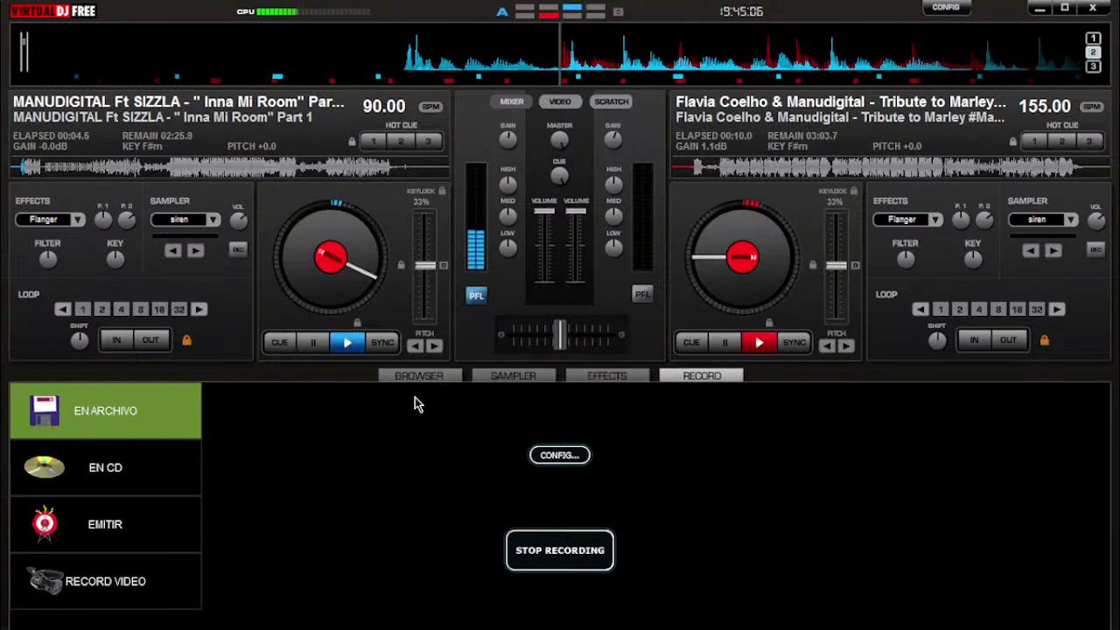
# - Return to the track browser, bring in the Flavia Coelho track on deck B and pause the track on deck A
pyautogui.click(703, 378)
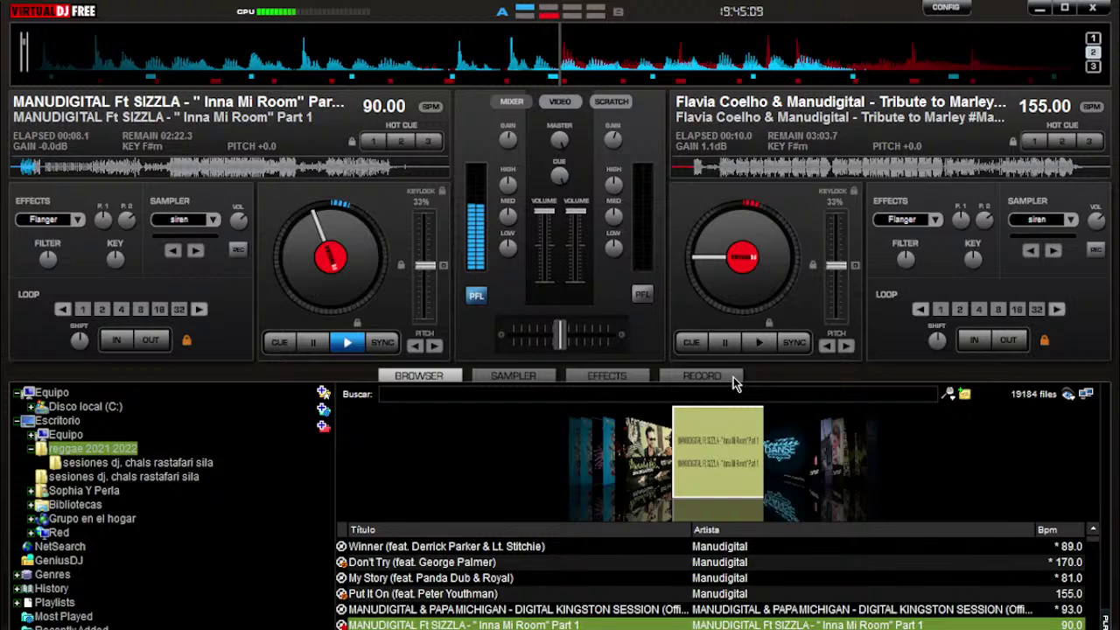
pyautogui.press('space')
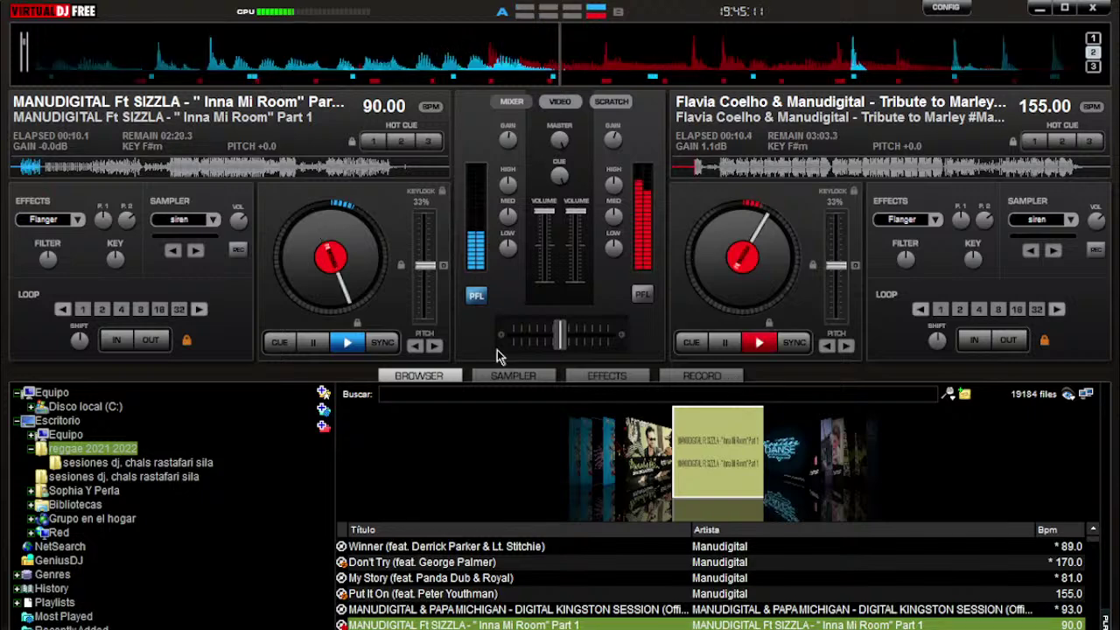
pyautogui.click(312, 346)
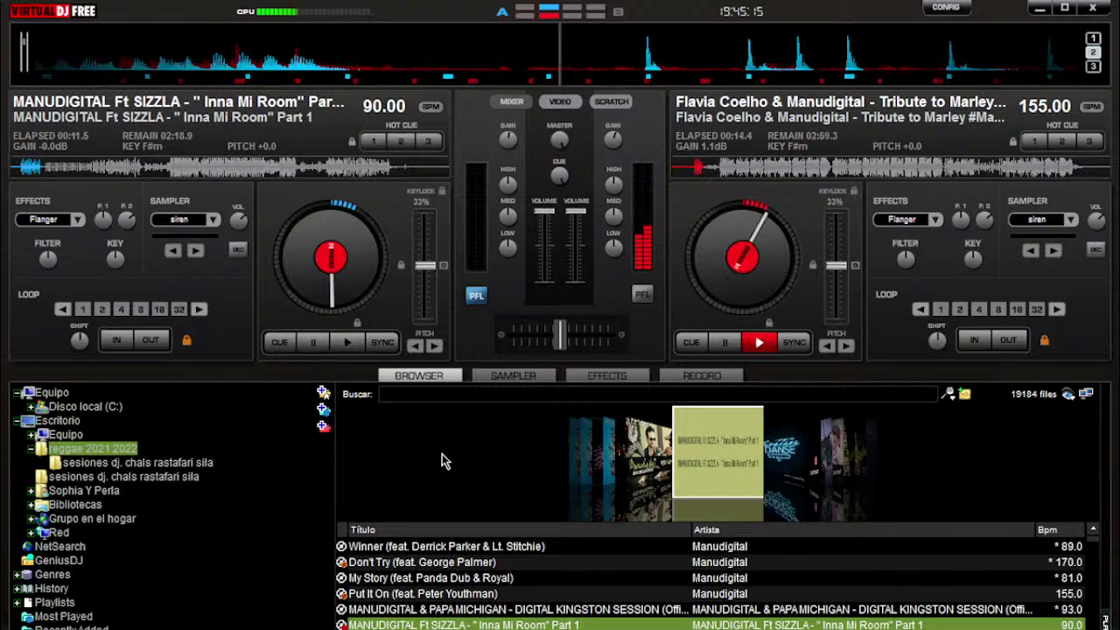
pyautogui.press('space')
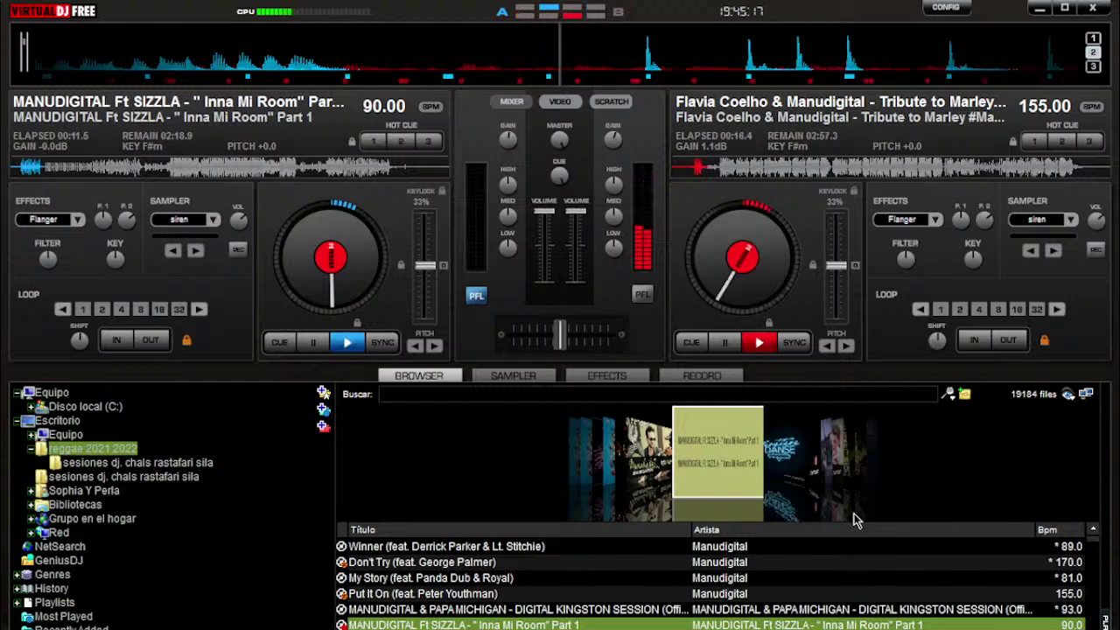
# - Find "Keep It Simple" by Manudigital & Alika at the start of the track list and load it onto deck A
pyautogui.click(1092, 531)
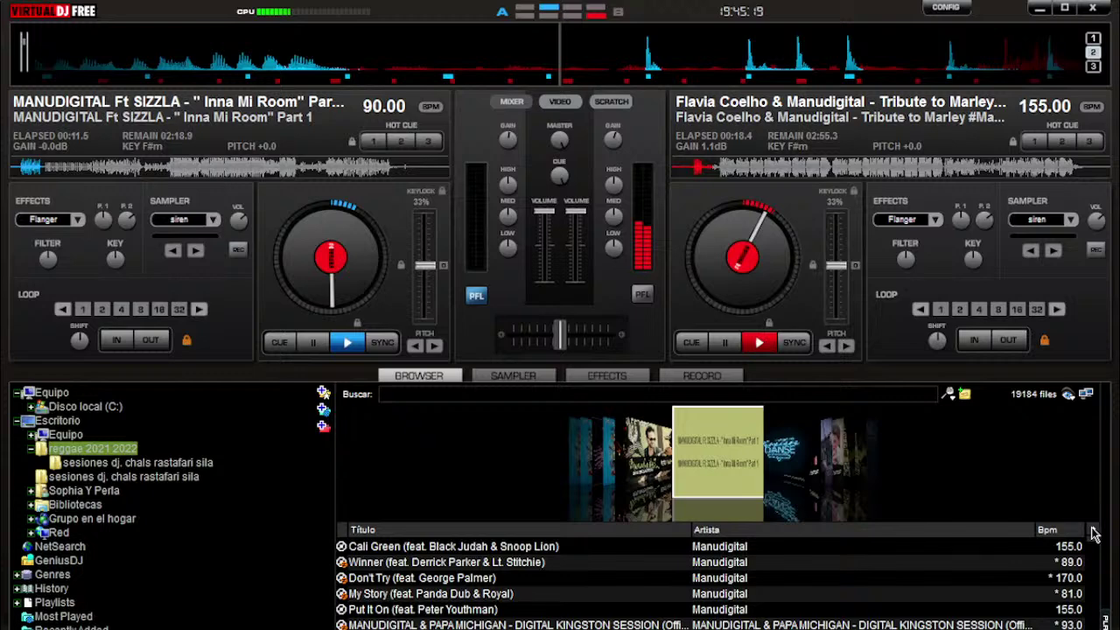
pyautogui.click(1092, 532)
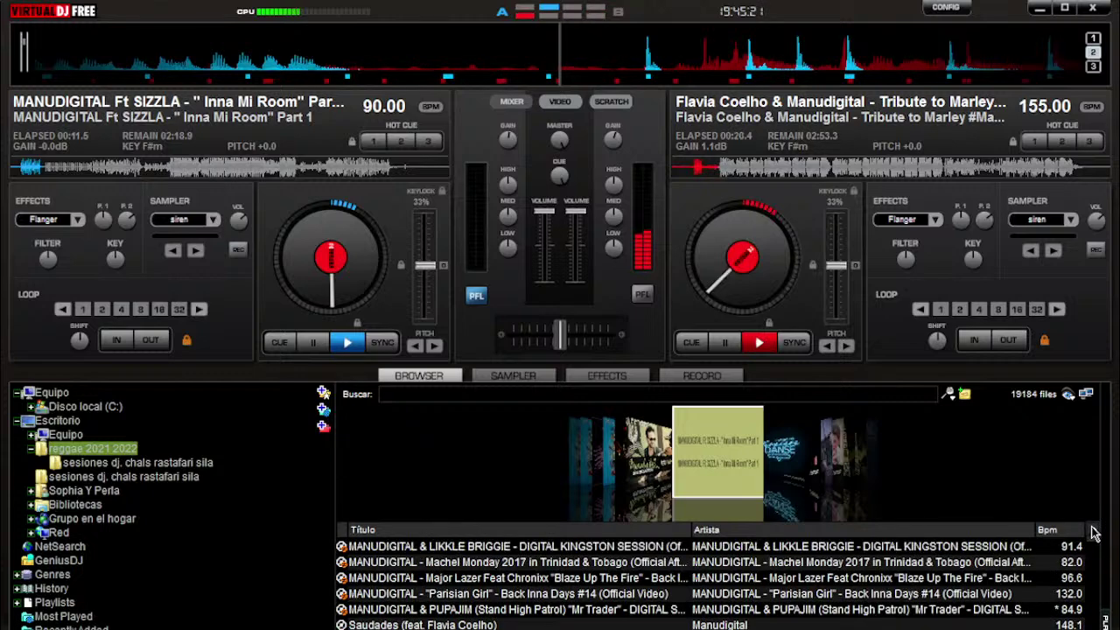
pyautogui.click(1092, 531)
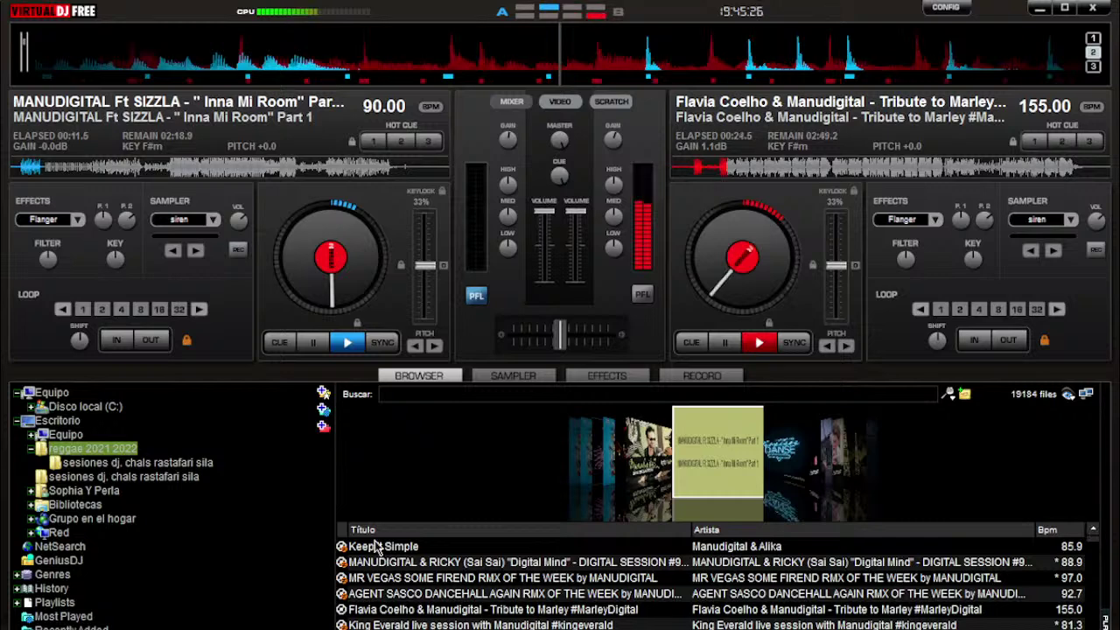
pyautogui.moveTo(379, 546); pyautogui.dragTo(333, 259)
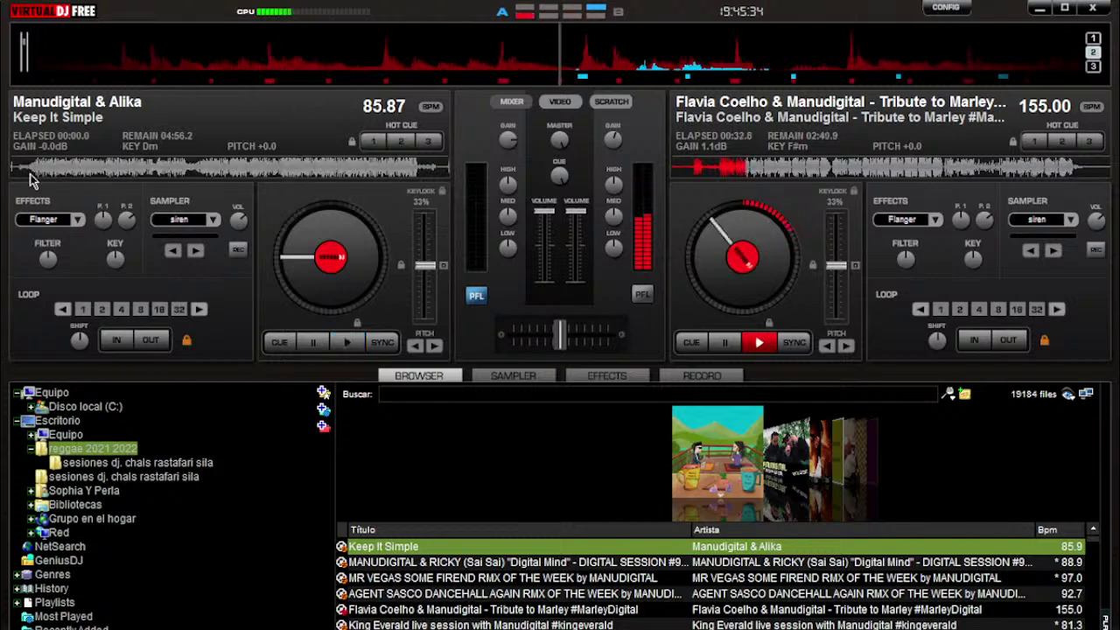
# - Preview "Keep It Simple" on deck A, stop it and set its start position to about 13.5 seconds
pyautogui.click(32, 172)
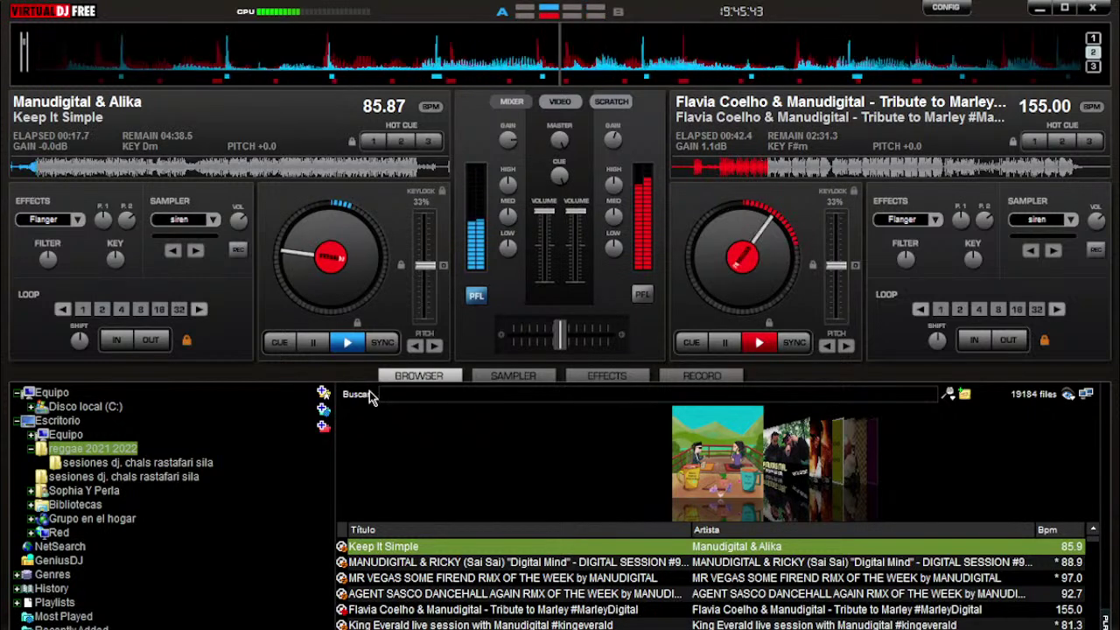
pyautogui.click(313, 343)
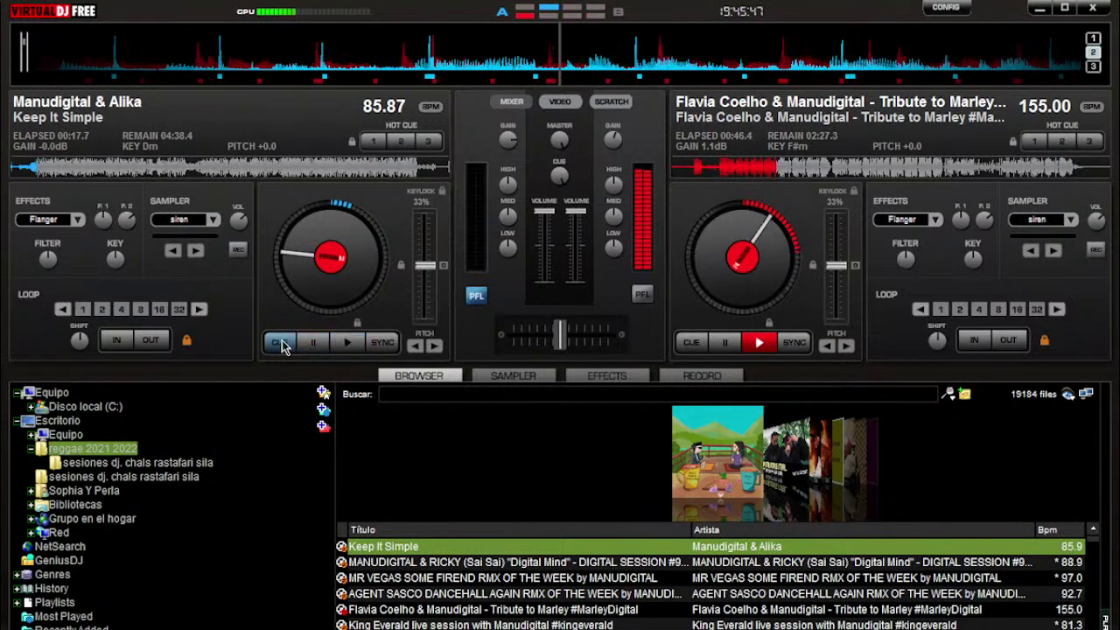
pyautogui.click(32, 172)
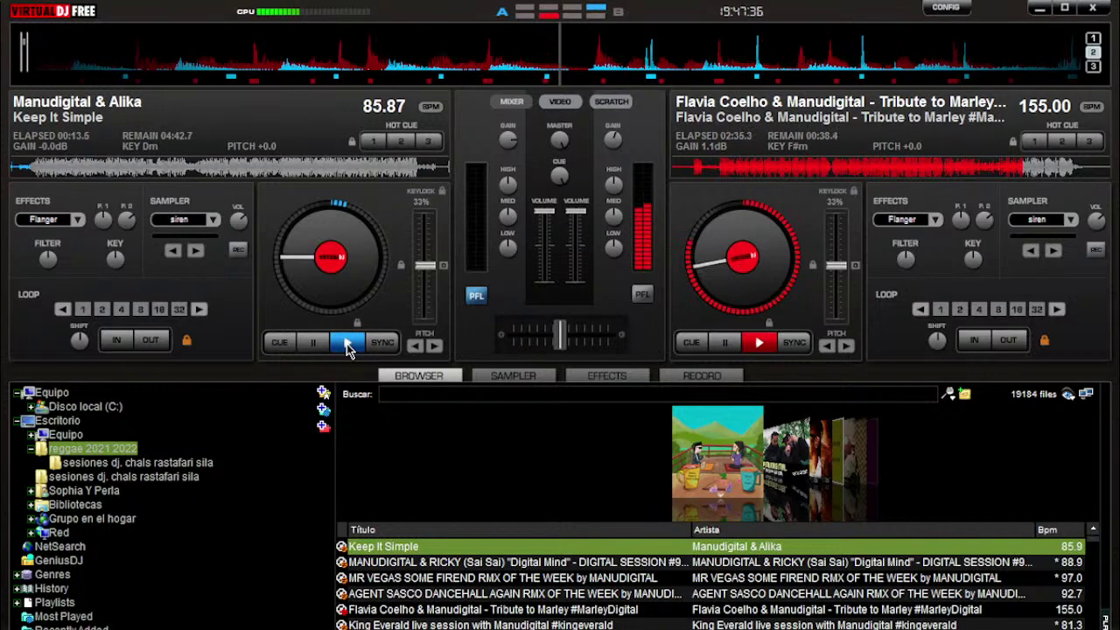
# - Start "Keep It Simple" on deck A and pause the Flavia Coelho track on deck B
pyautogui.click(348, 345)
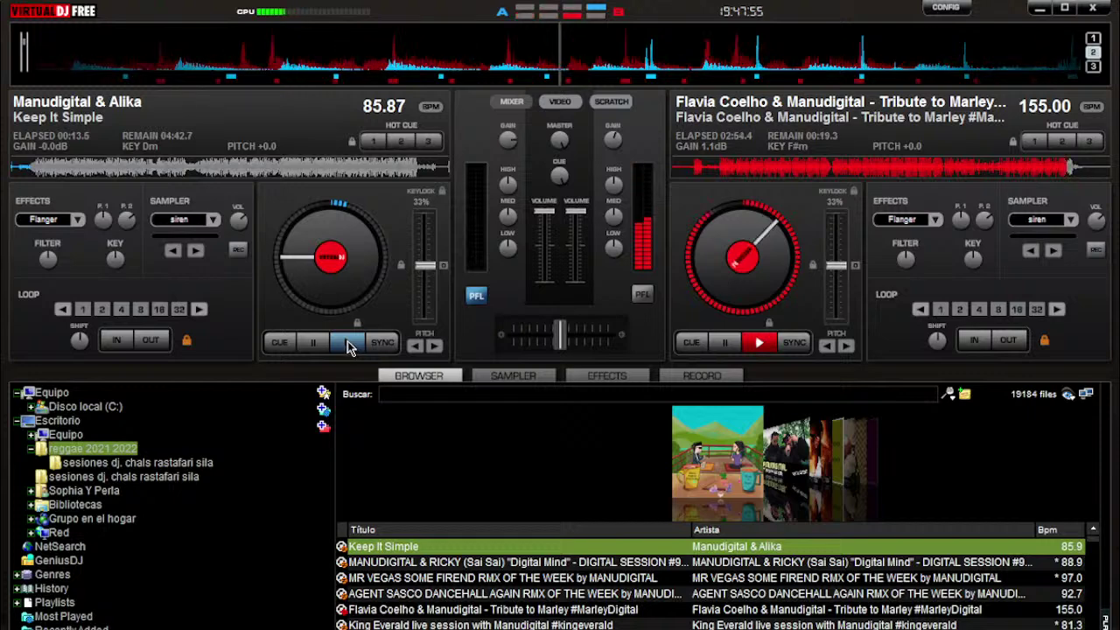
pyautogui.click(348, 346)
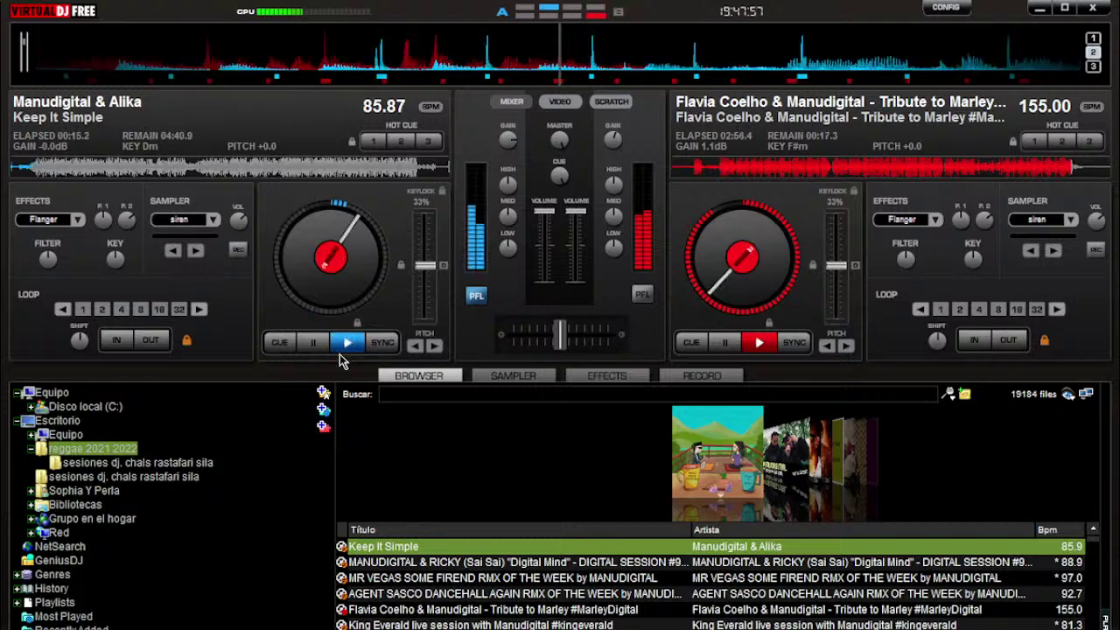
pyautogui.click(725, 344)
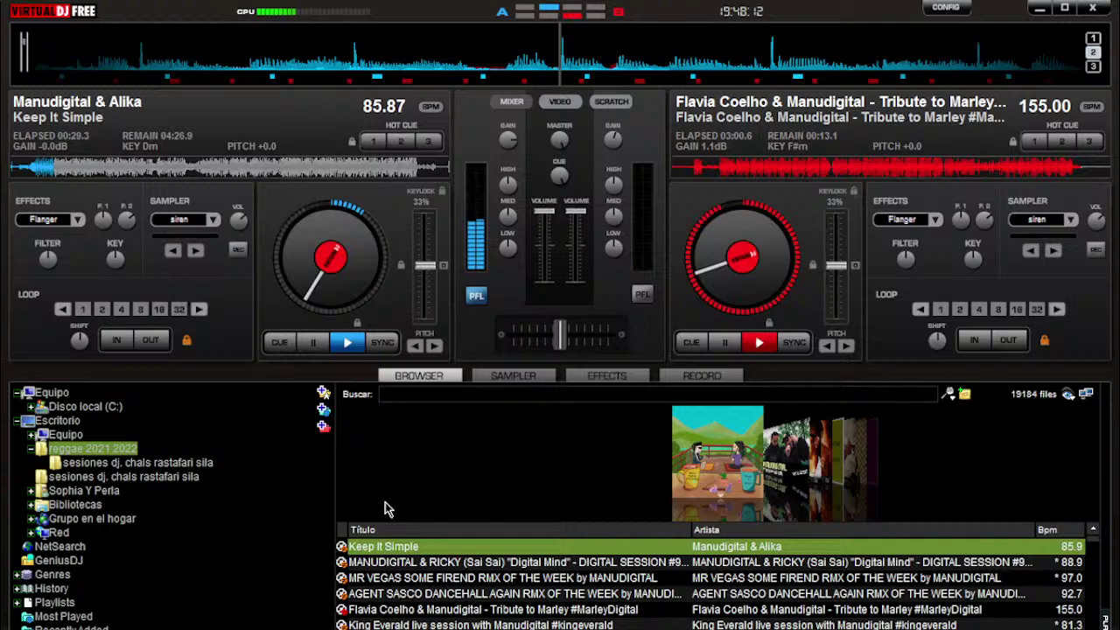
# - Load "MANUDIGITAL & RICKY (Sai Sai) Digital Mind - DIGITAL SESSION #9" onto deck B
pyautogui.click(343, 564)
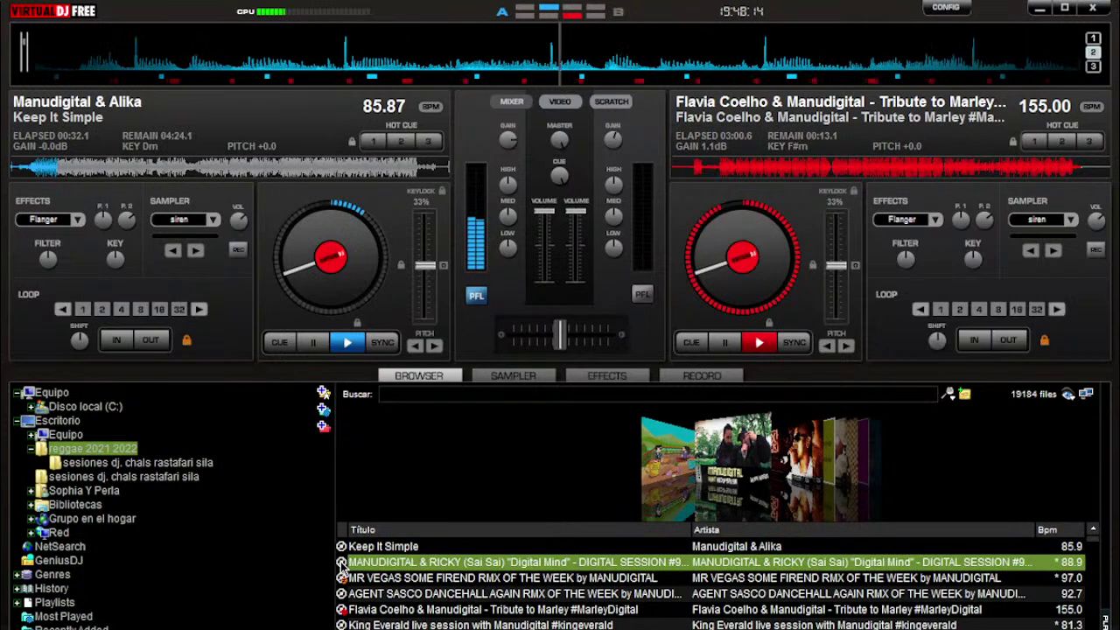
pyautogui.moveTo(343, 564); pyautogui.dragTo(693, 174)
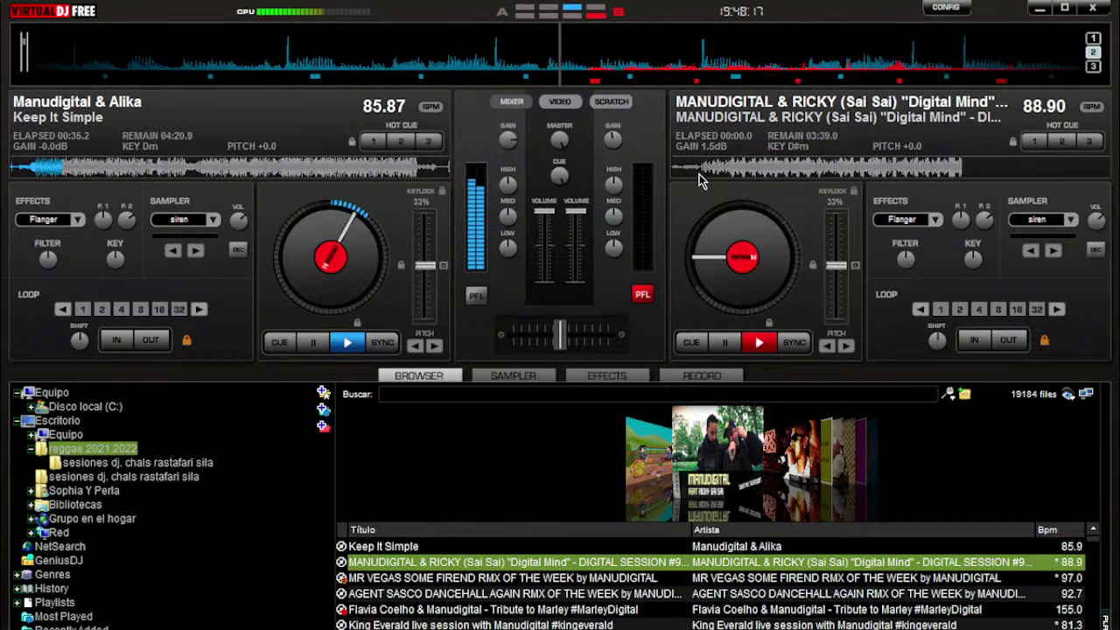
# - Start "Digital Mind" on deck B from about 14 seconds and pause "Keep It Simple" on deck A
pyautogui.click(698, 168)
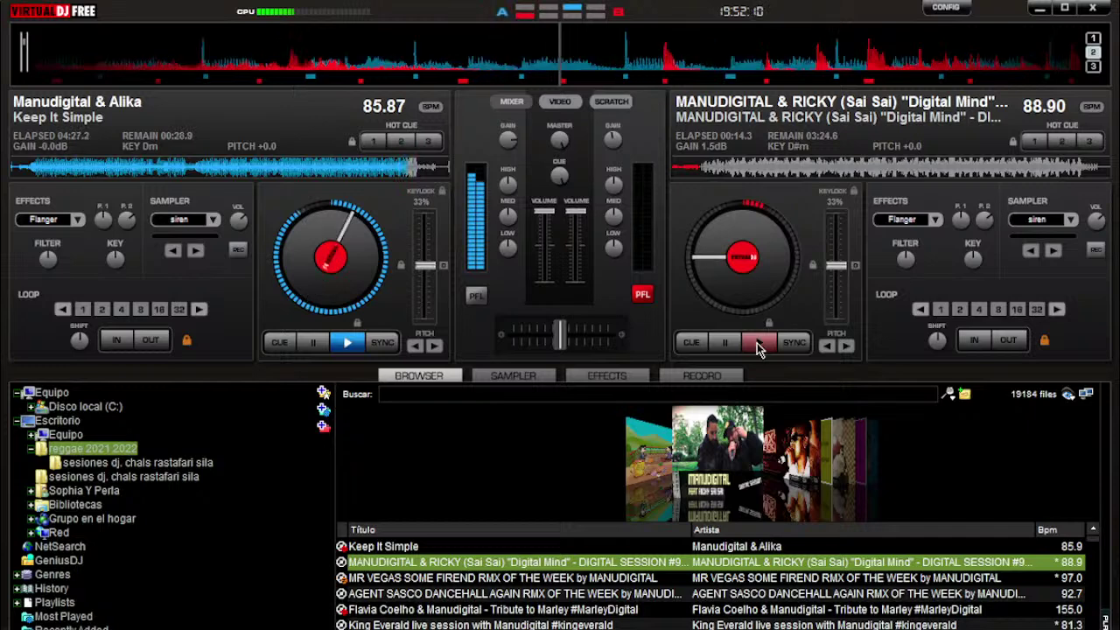
pyautogui.click(758, 346)
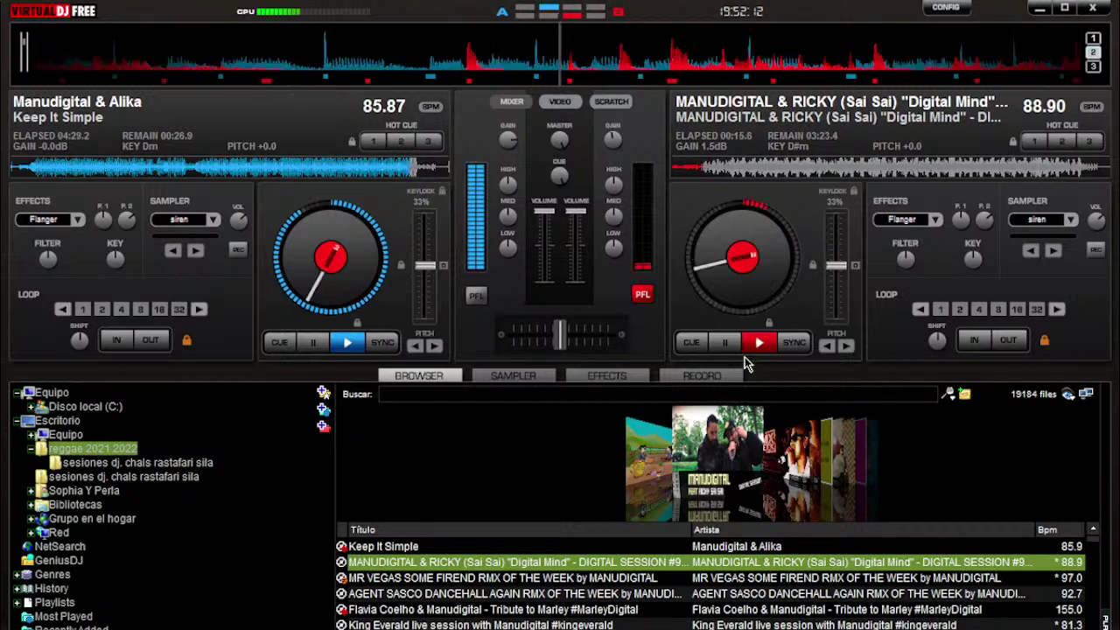
pyautogui.click(312, 344)
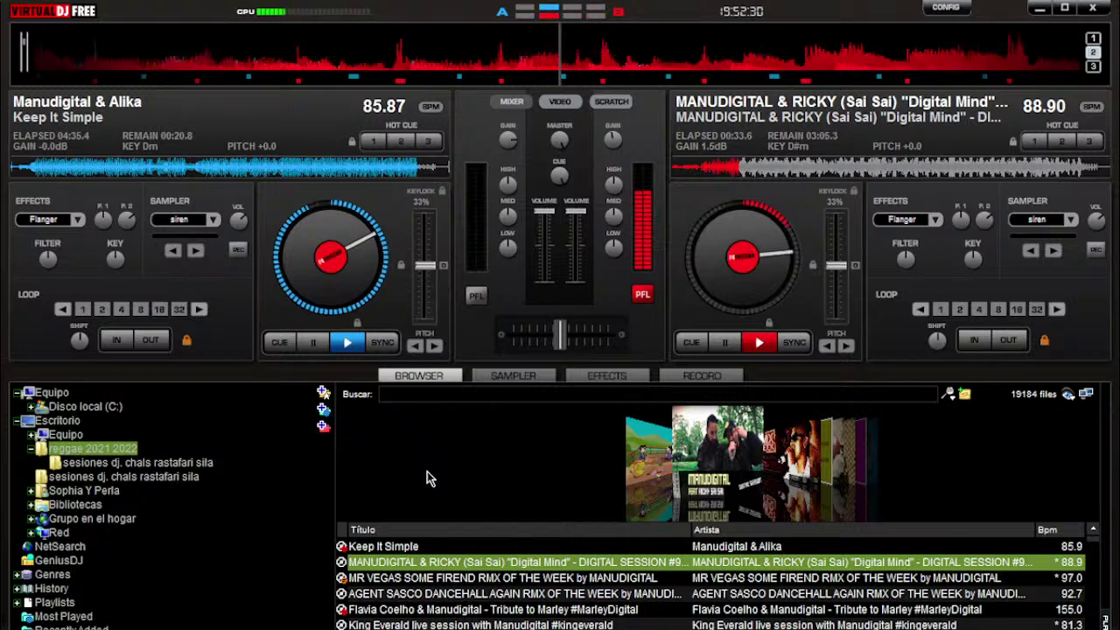
# - Load "MR VEGAS SOME FIREND RMX OF THE WEEK by MANUDIGITAL" onto deck A and start it from about 11 seconds
pyautogui.click(358, 579)
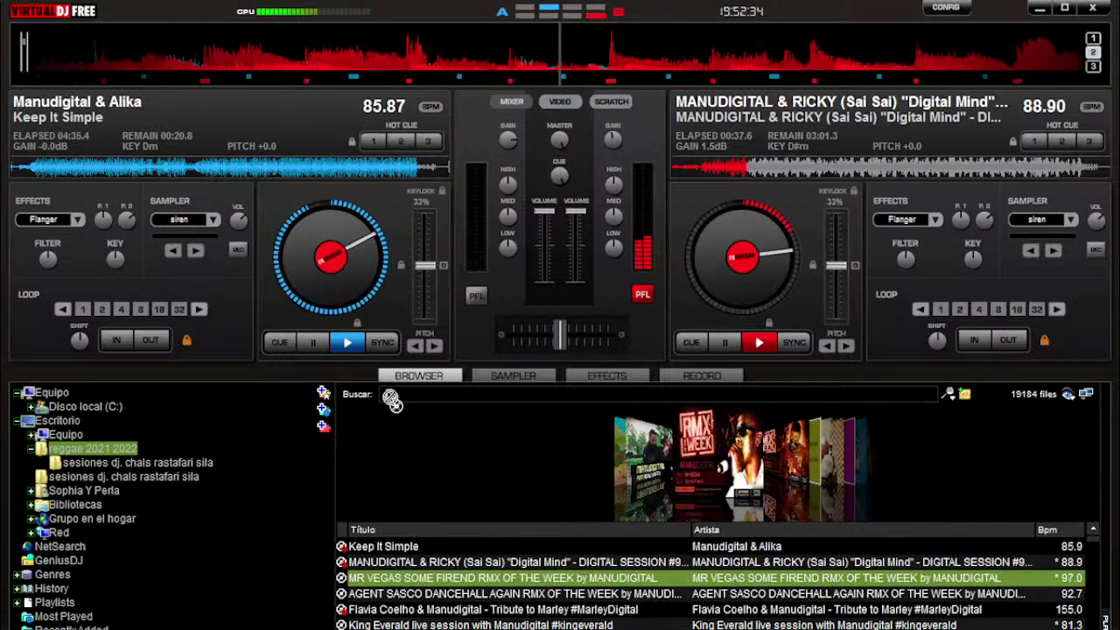
pyautogui.moveTo(391, 400); pyautogui.dragTo(66, 251)
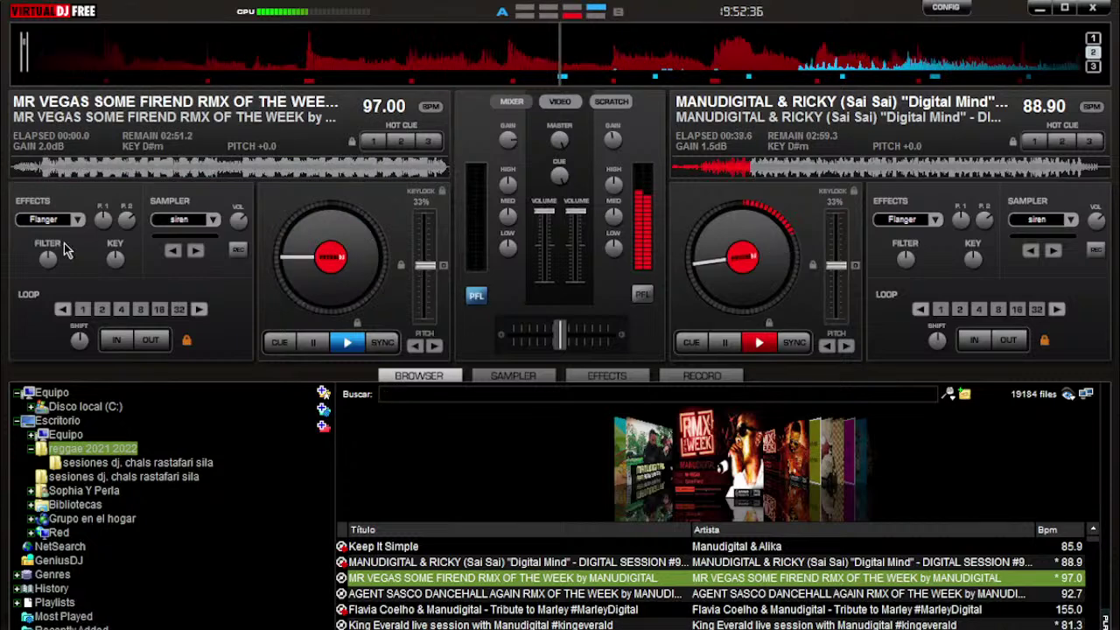
pyautogui.click(40, 173)
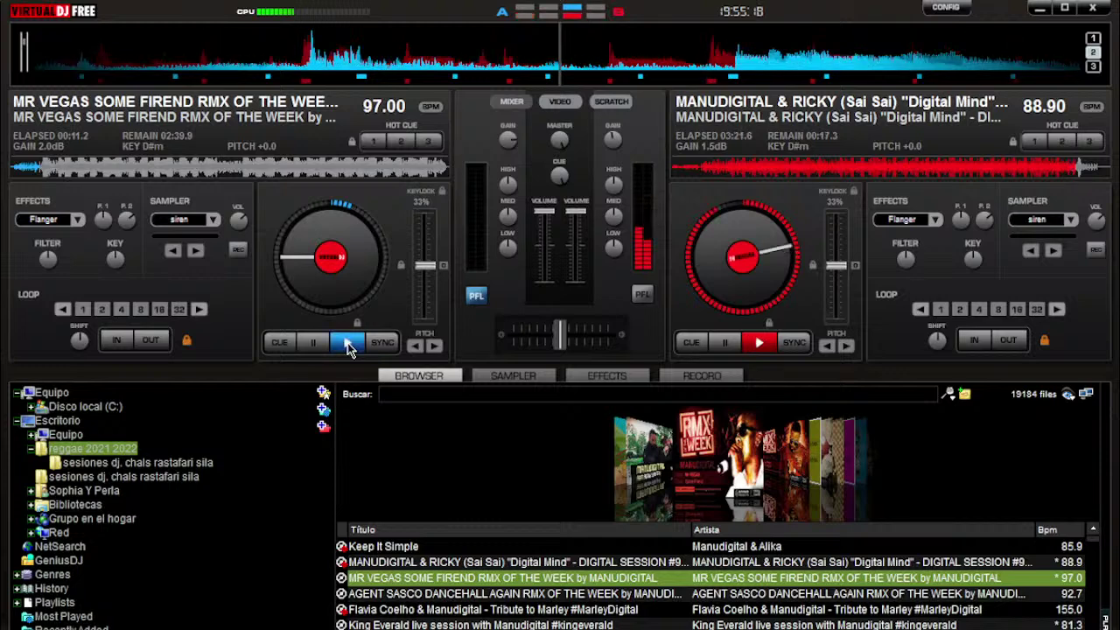
pyautogui.click(348, 345)
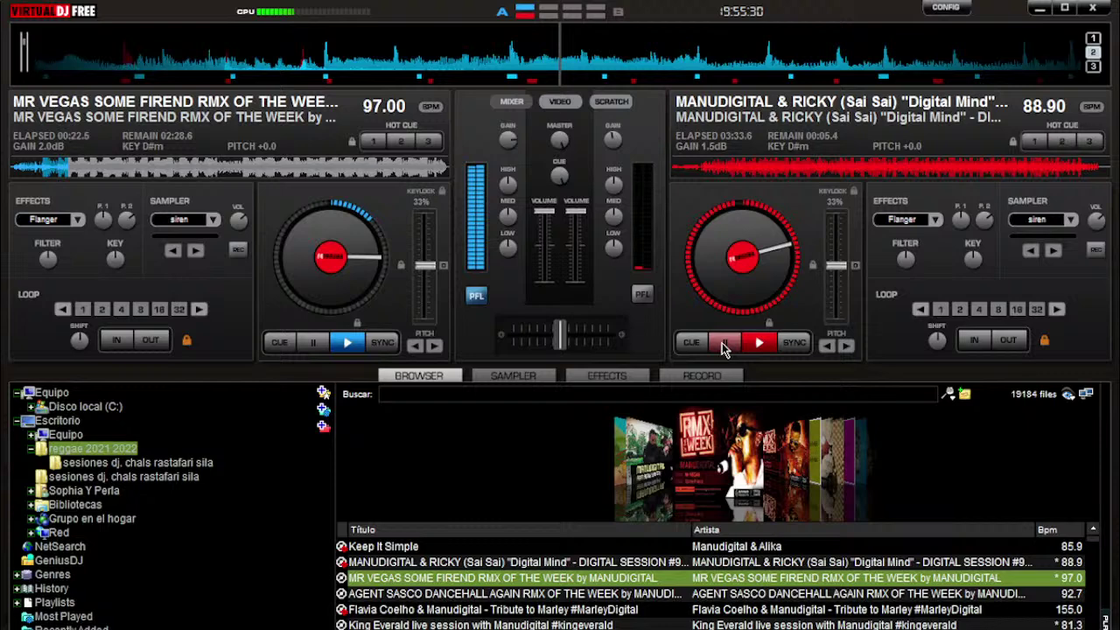
# - Load the "AGENT SASCO DANCEHALL AGAIN RMX OF THE WEEK" track onto deck B and start it from about 22 seconds
pyautogui.click(345, 595)
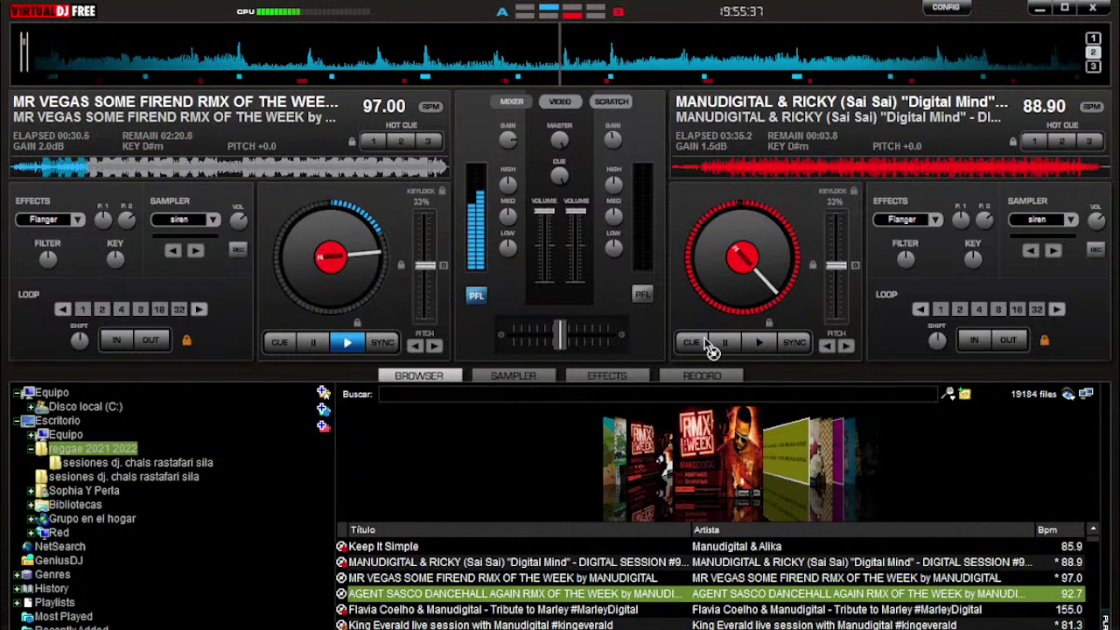
pyautogui.hotkey('ctrl', 'Right')
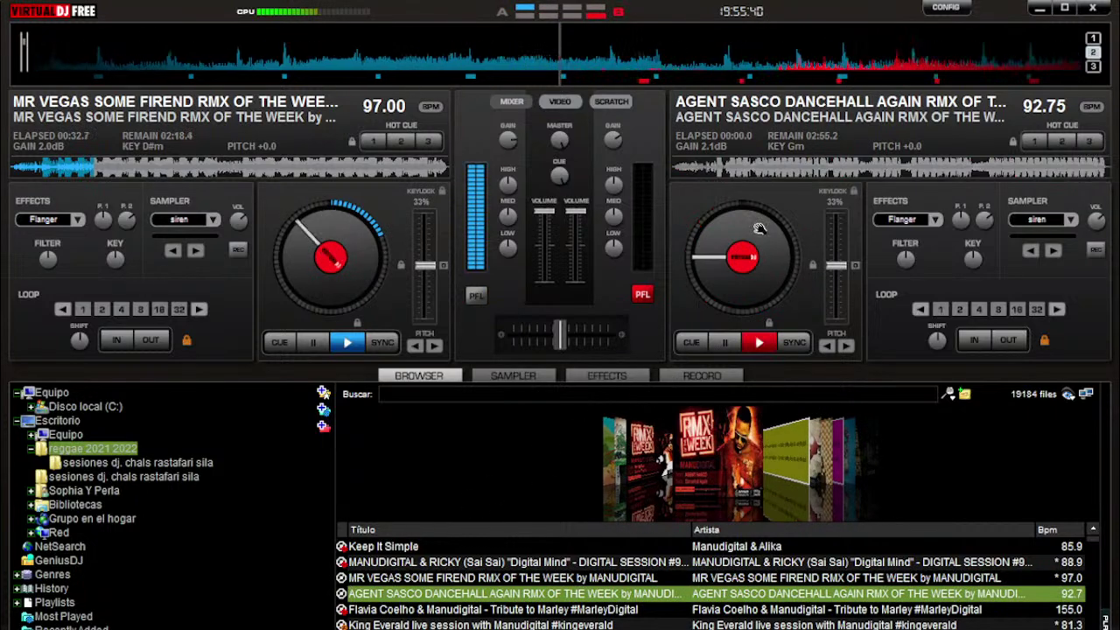
pyautogui.click(726, 178)
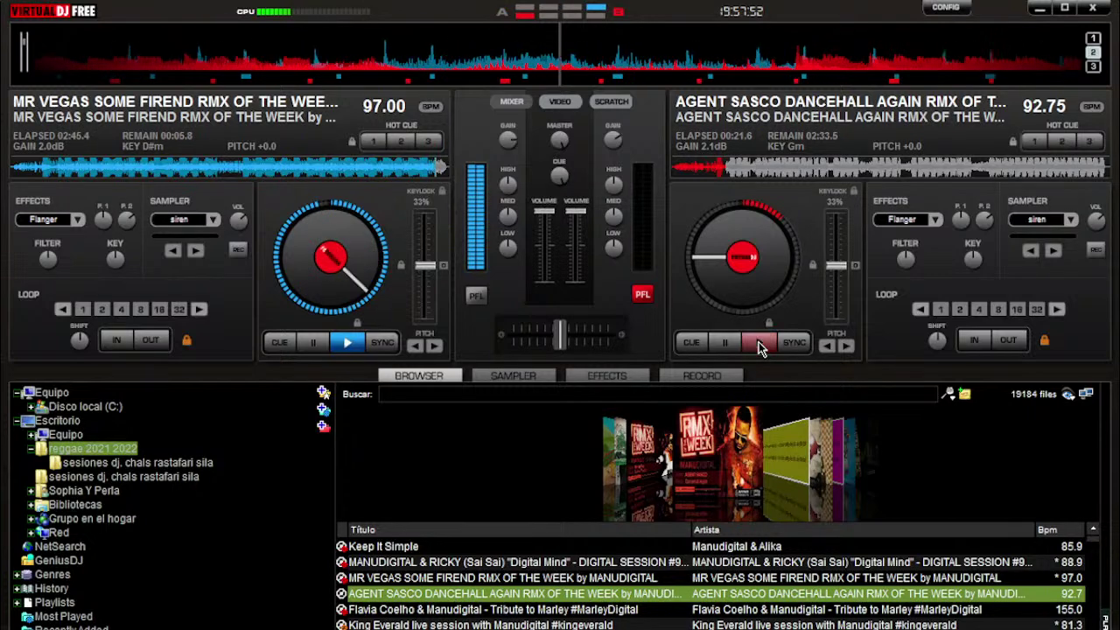
pyautogui.click(759, 344)
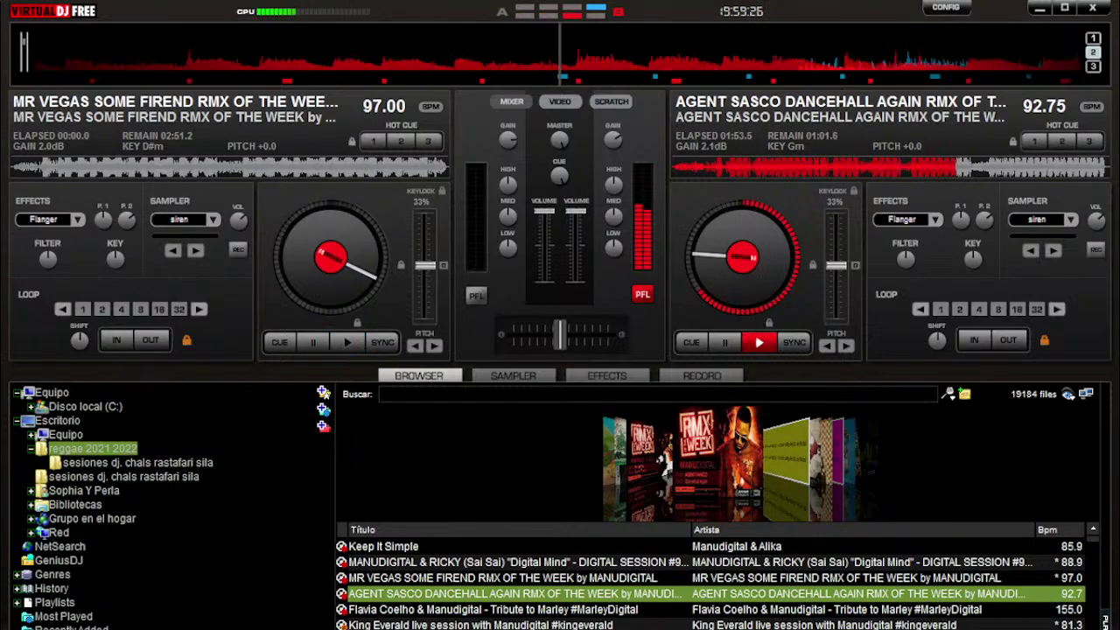
# - Load "King Everald live session with Manudigital #kingeverald" onto deck A and start it from about 11 seconds
pyautogui.press('Down')
pyautogui.press('Down')
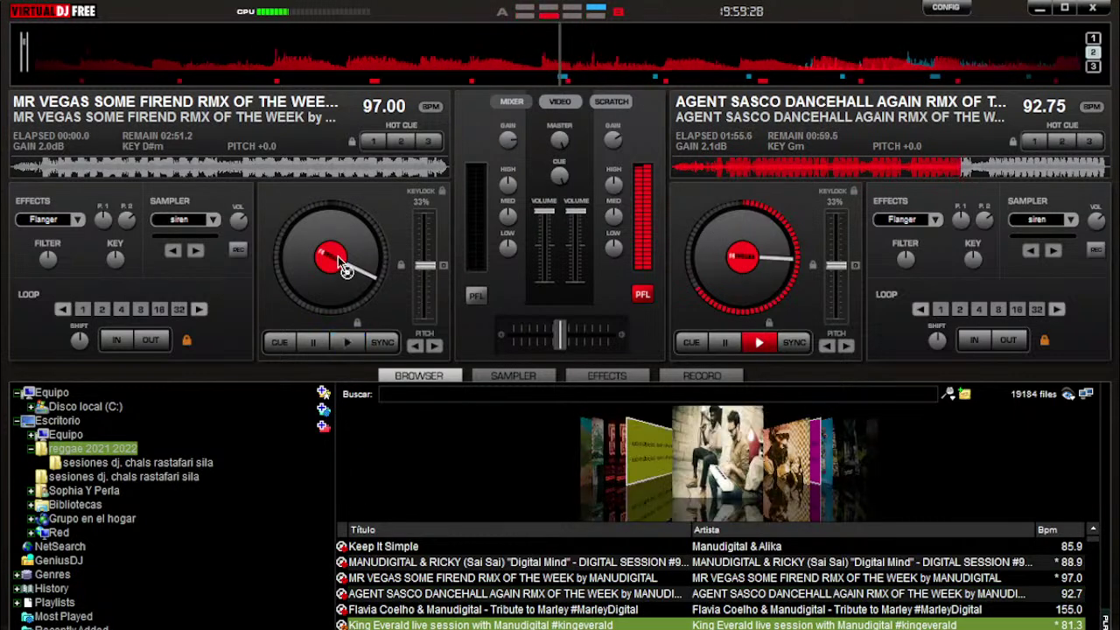
pyautogui.moveTo(490, 625); pyautogui.dragTo(245, 286)
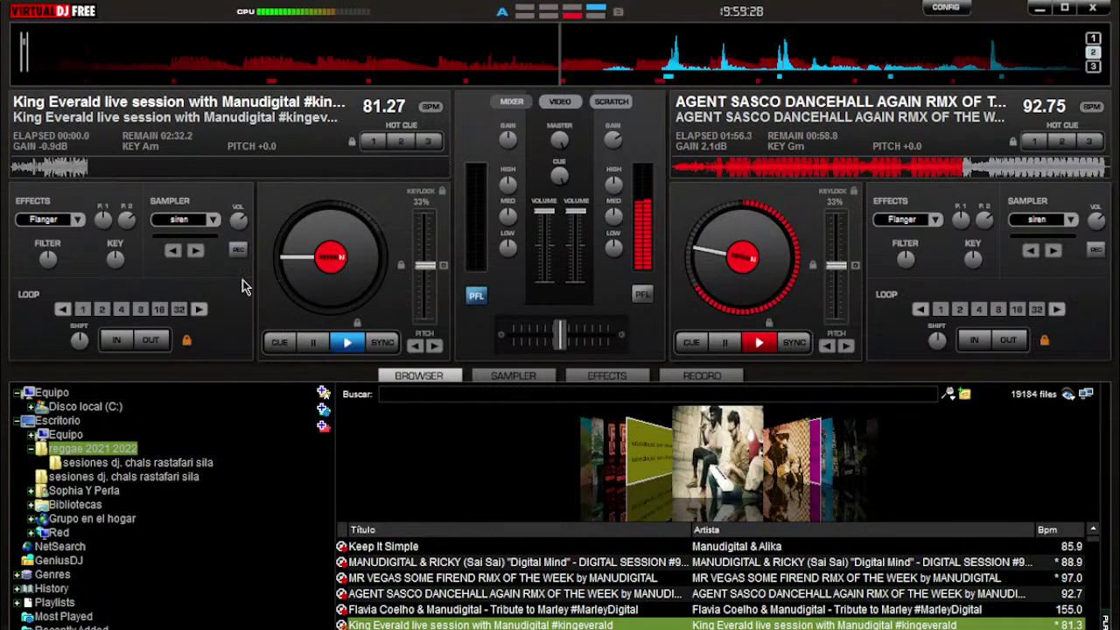
pyautogui.click(43, 172)
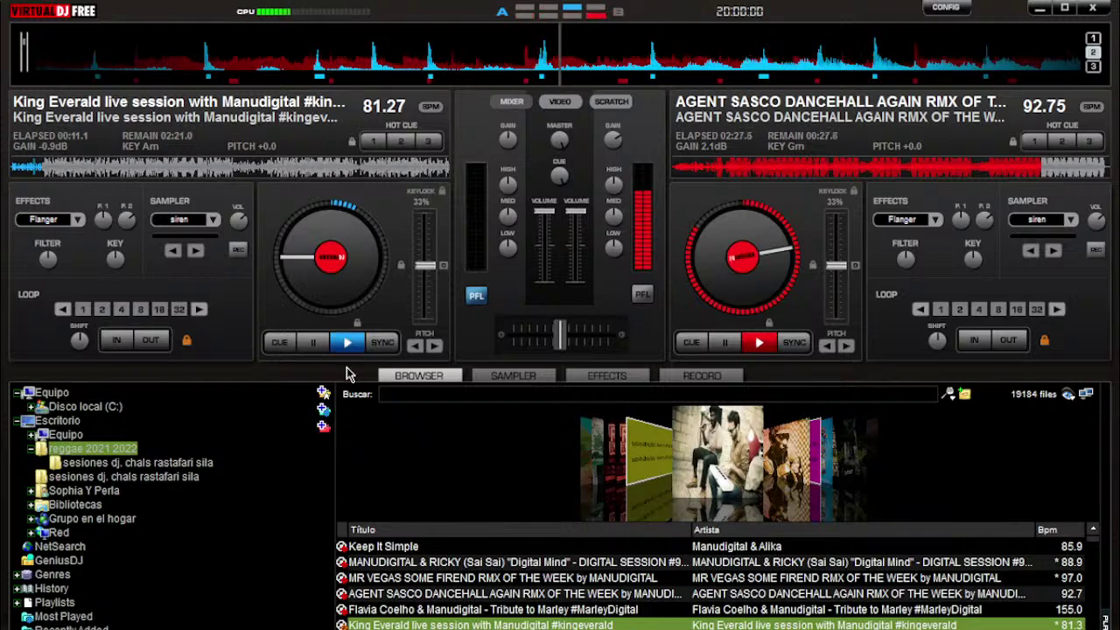
pyautogui.click(348, 344)
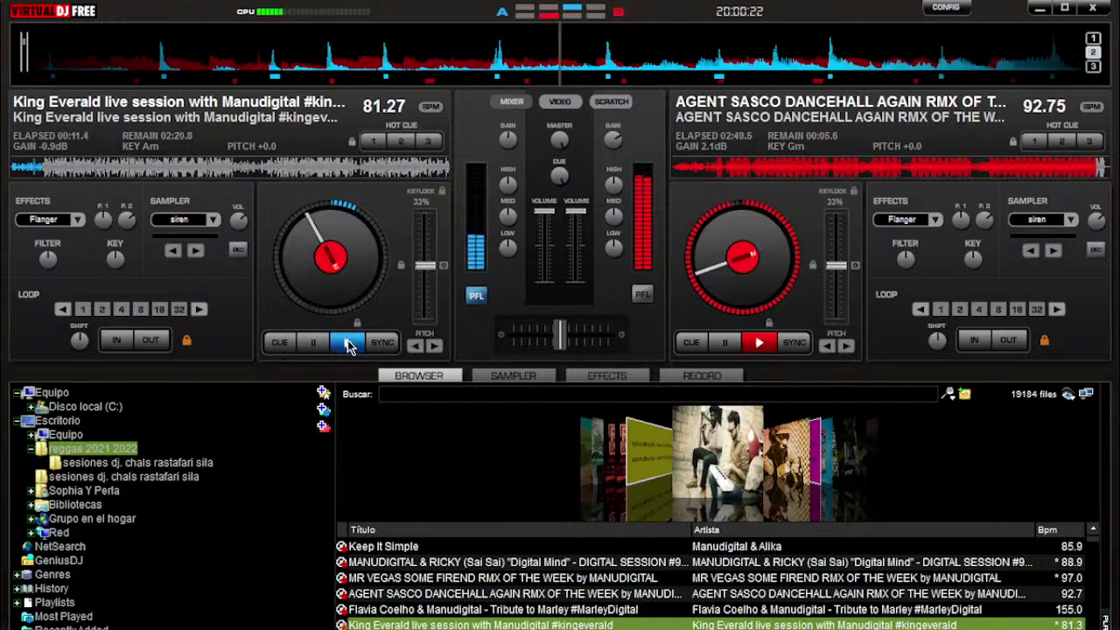
pyautogui.click(347, 344)
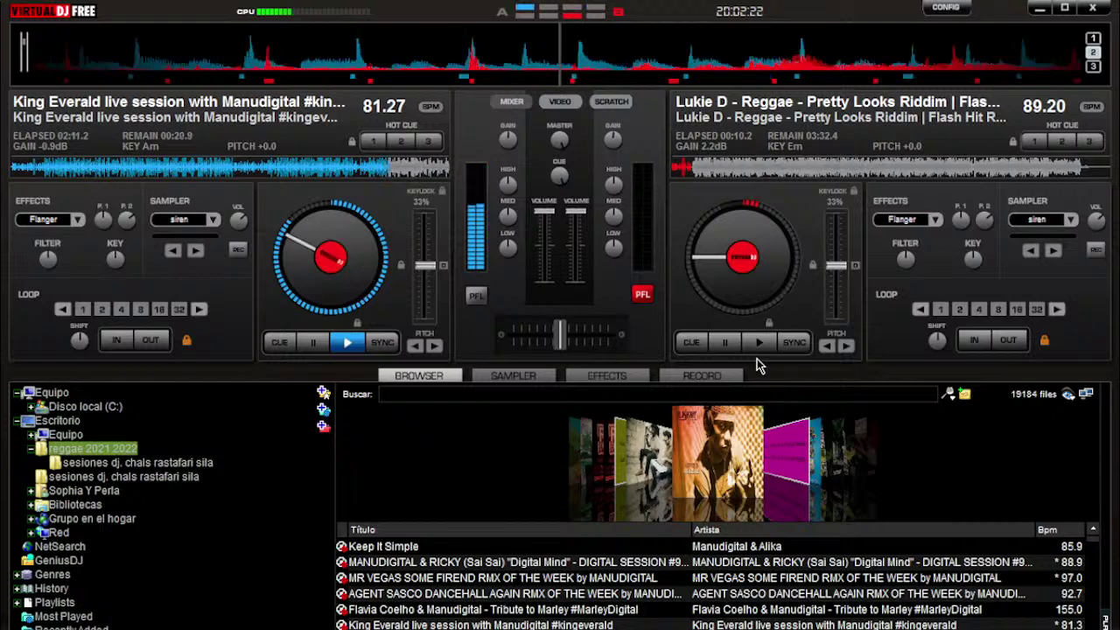
# - Start the Lukie D "Pretty Looks Riddim" track on deck B from its cued position
pyautogui.click(759, 346)
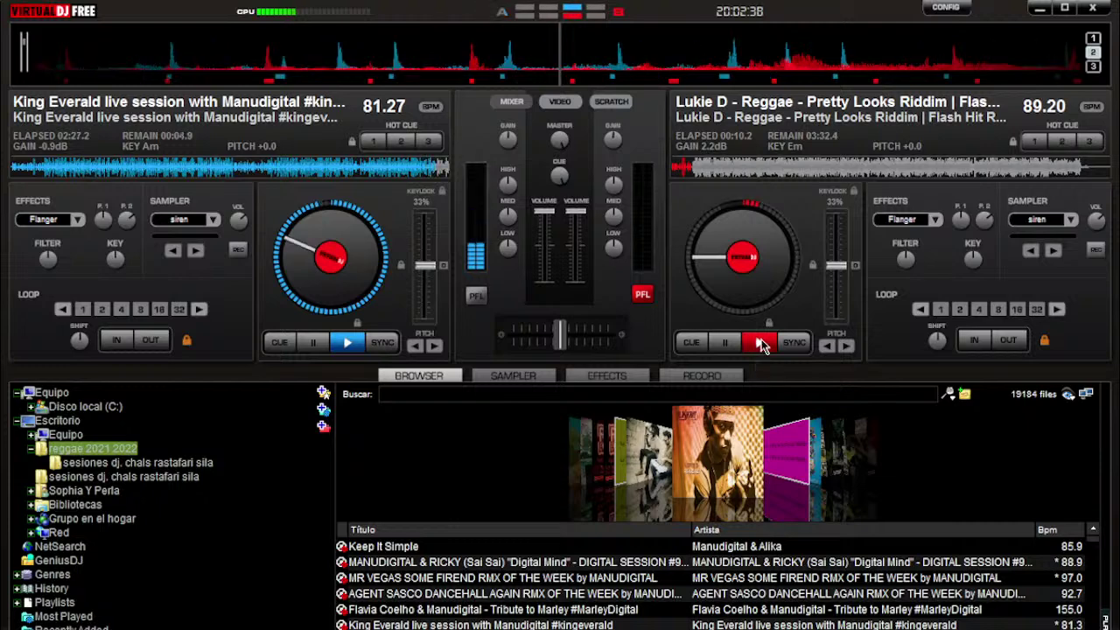
pyautogui.click(759, 343)
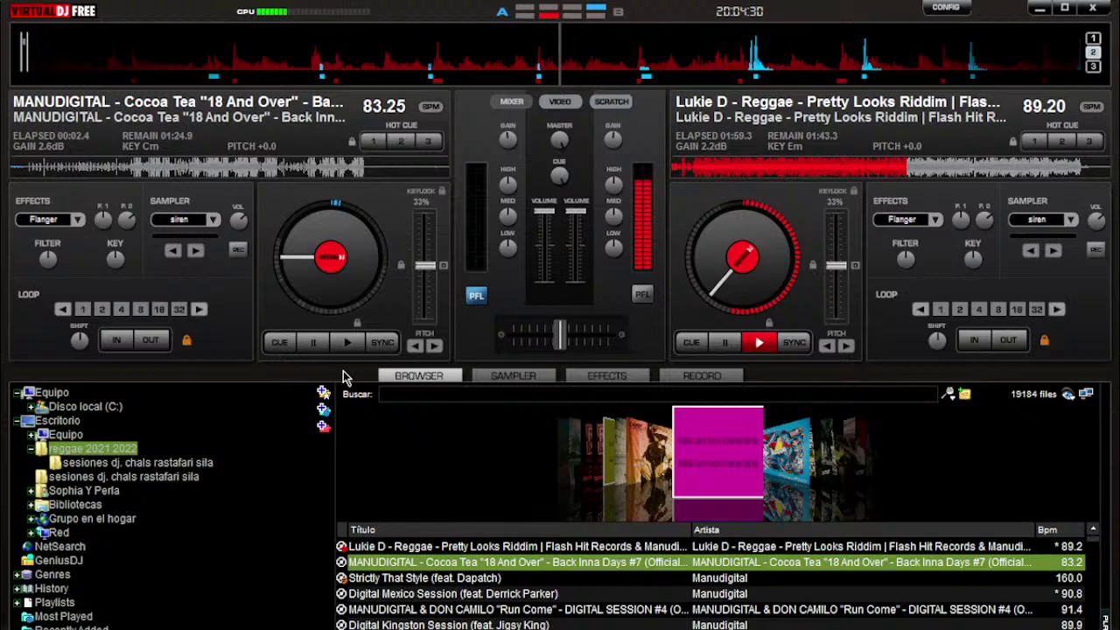
# - Set the start position of Cocoa Tea "18 And Over" on deck A to about 3 seconds and start the track
pyautogui.click(128, 168)
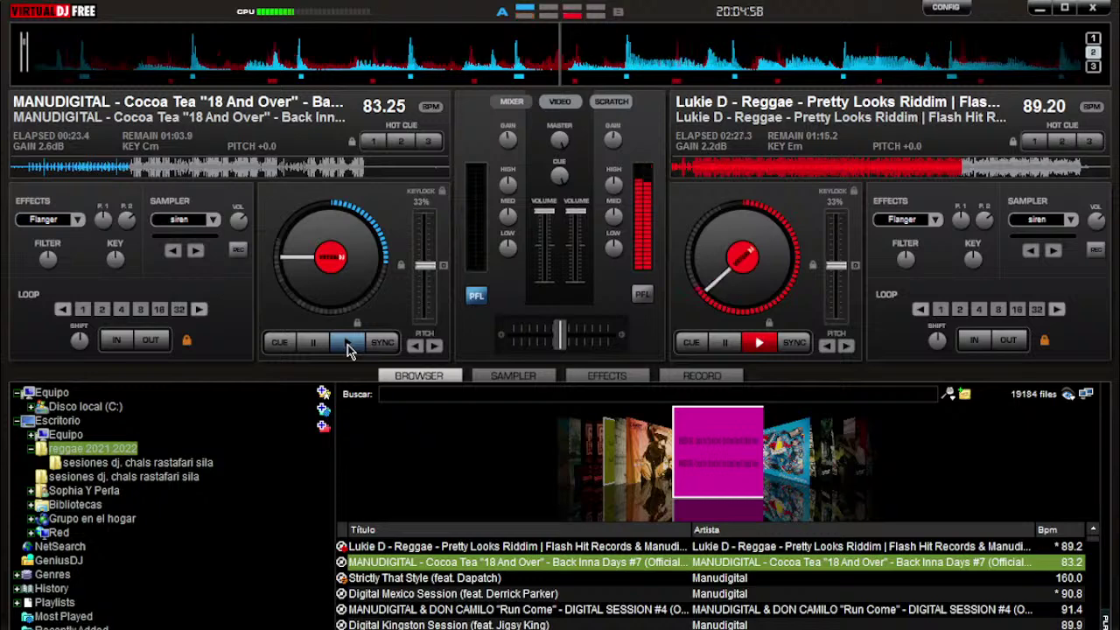
pyautogui.click(23, 167)
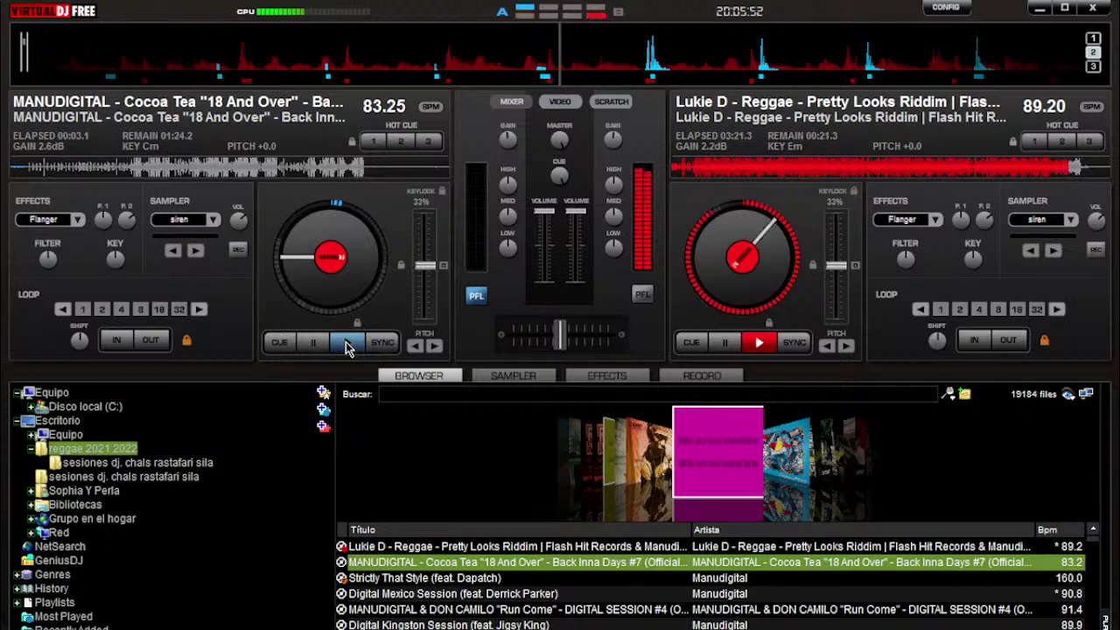
pyautogui.click(348, 344)
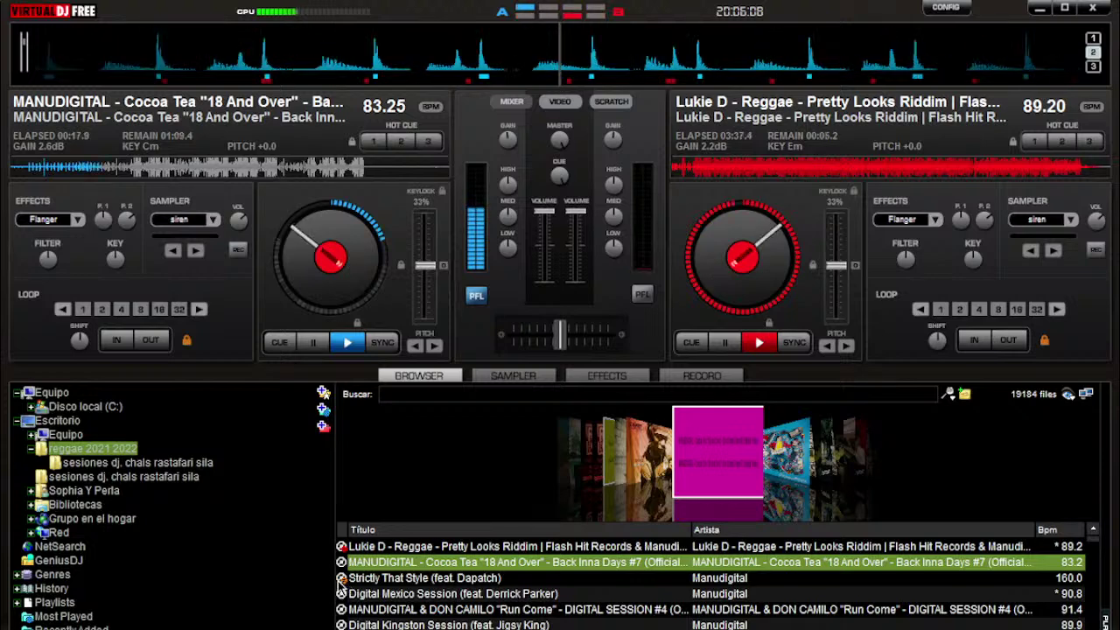
# - Load "Strictly That Style (feat. Dapatch)" onto deck B and start it from about 24 seconds
pyautogui.moveTo(341, 579); pyautogui.dragTo(521, 496)
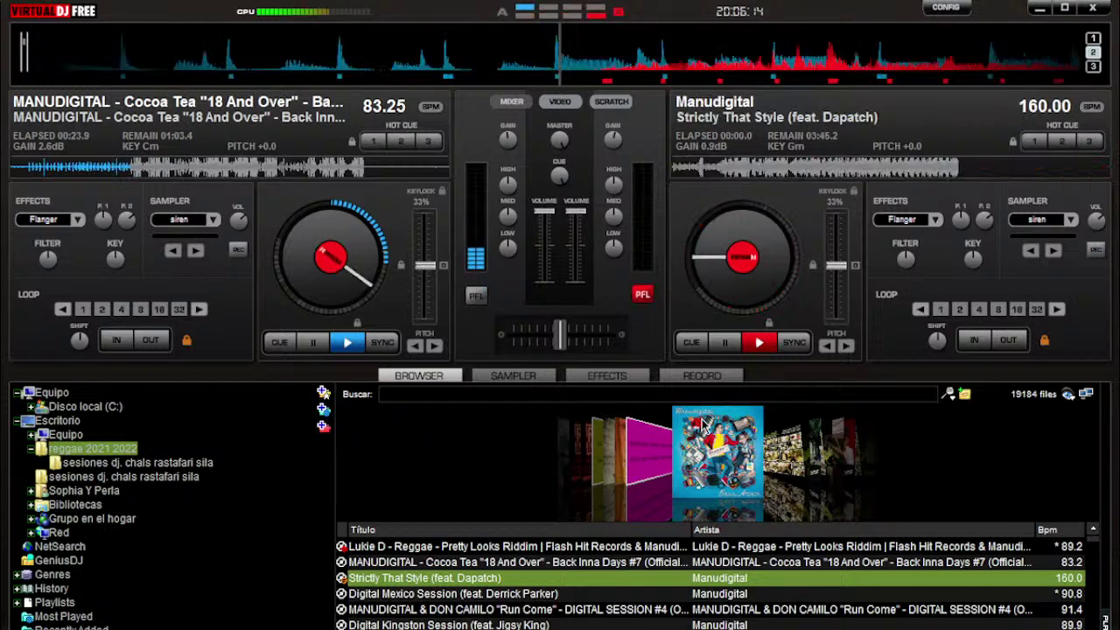
pyautogui.click(725, 173)
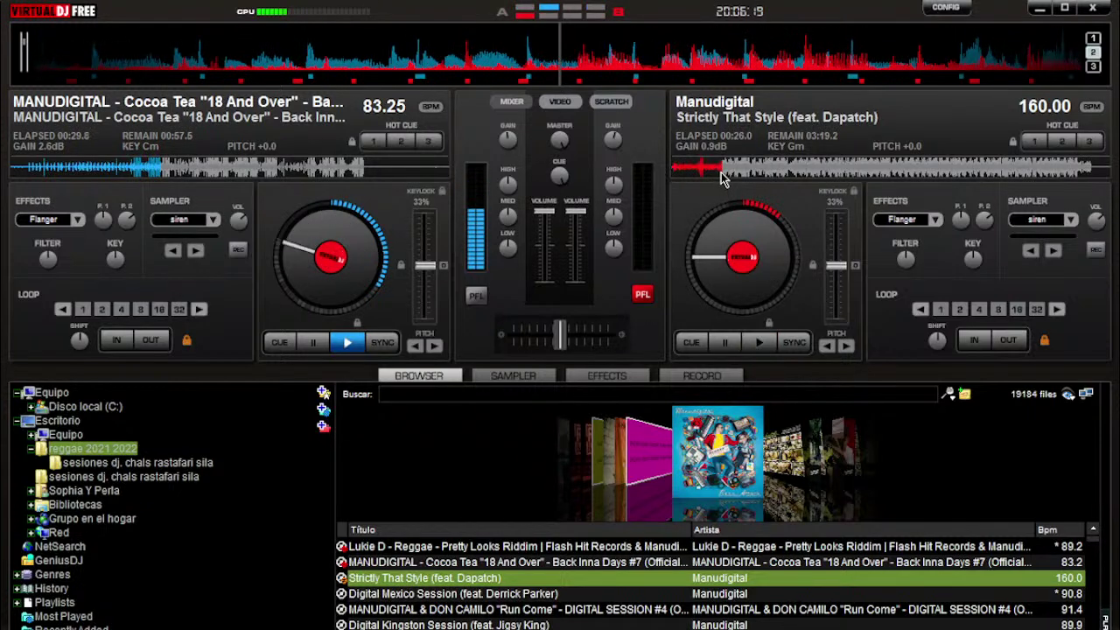
pyautogui.click(718, 171)
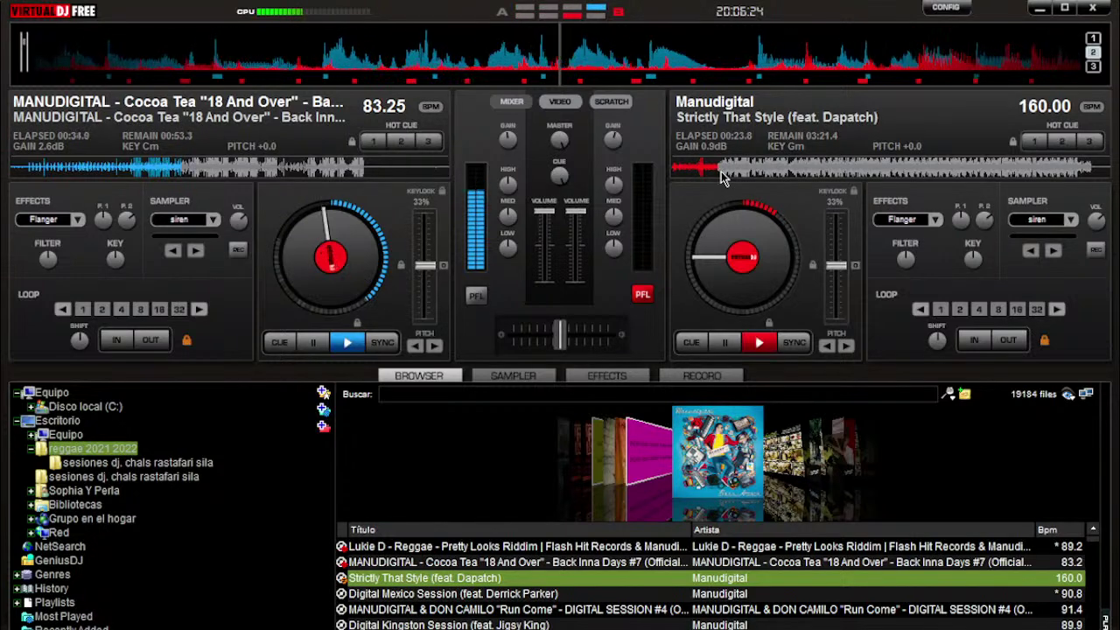
pyautogui.click(721, 171)
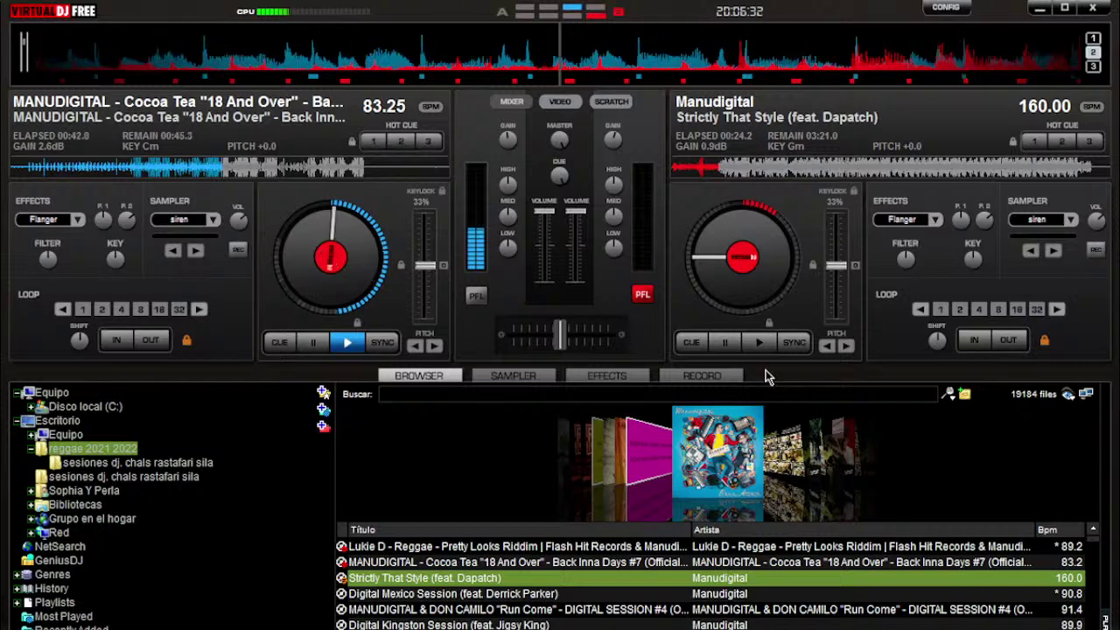
pyautogui.click(759, 342)
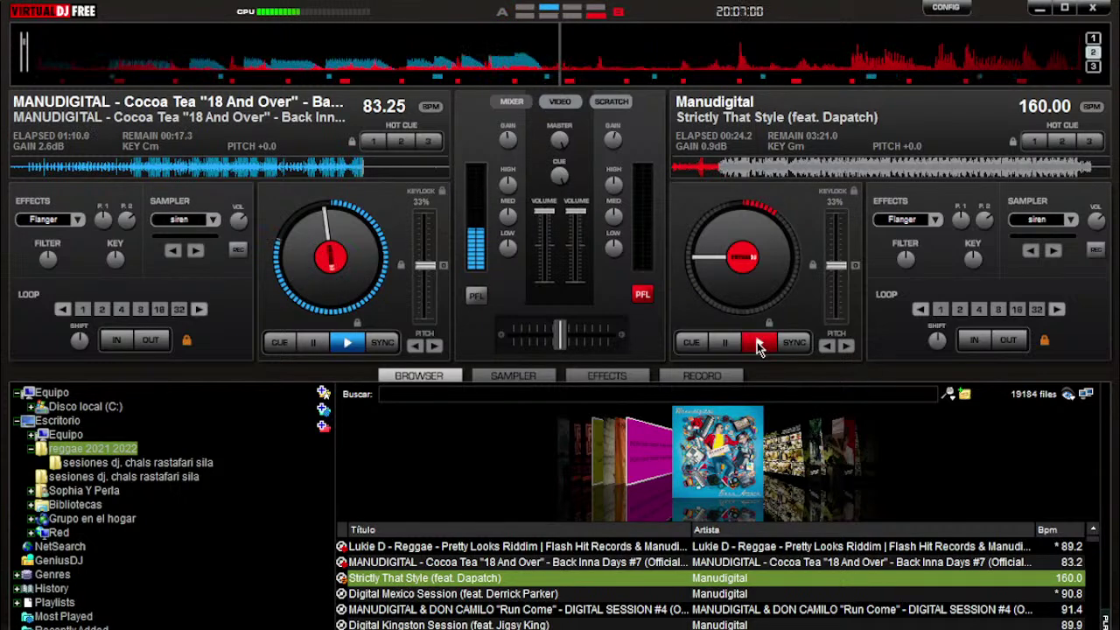
pyautogui.click(758, 344)
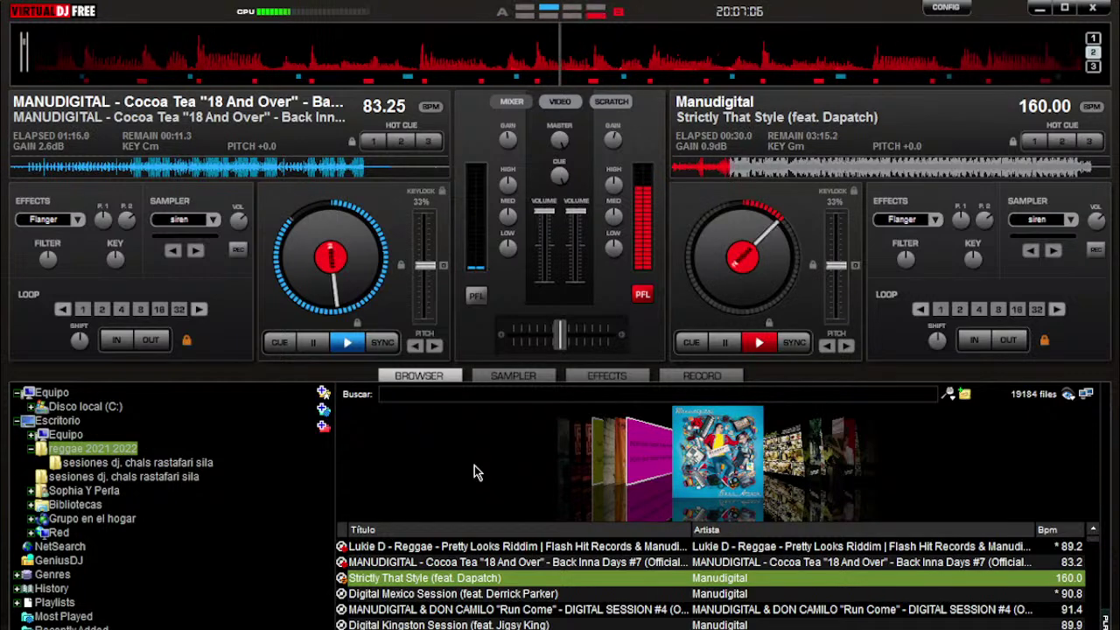
# - Load "Digital Mexico Session (feat. Derrick Parker)" onto deck A and start it from about 30 seconds
pyautogui.click(351, 595)
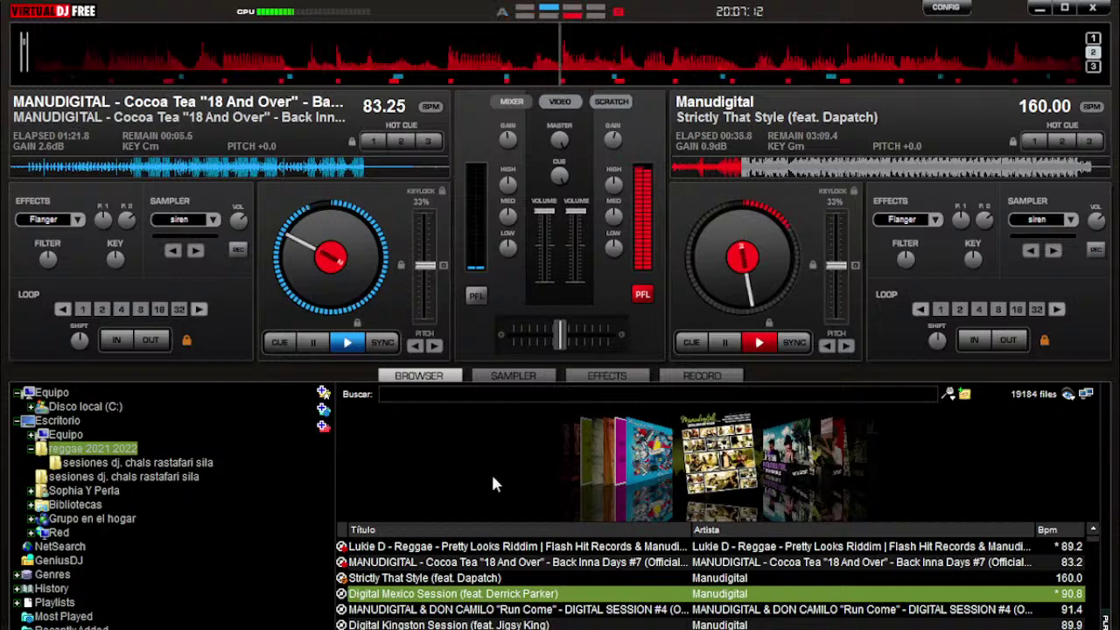
pyautogui.press('Left')
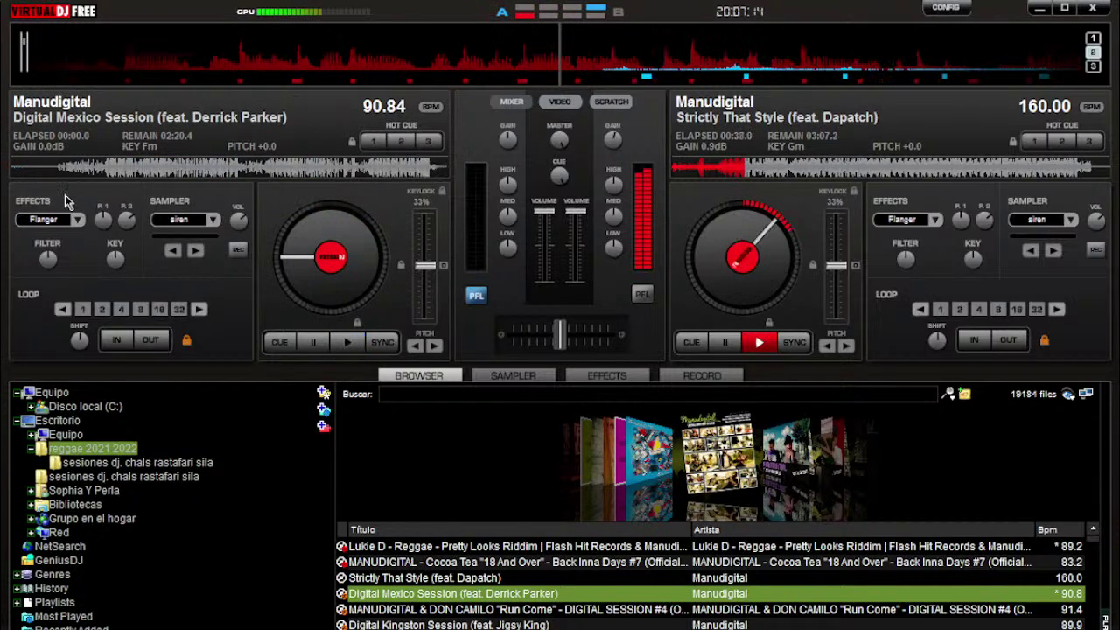
pyautogui.click(105, 170)
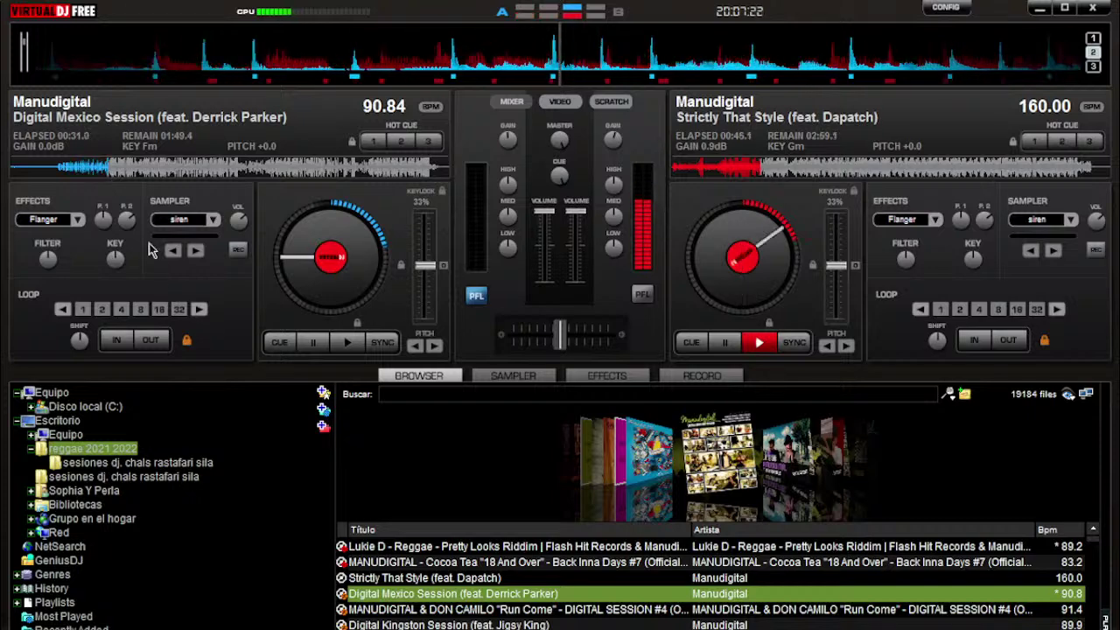
pyautogui.click(105, 171)
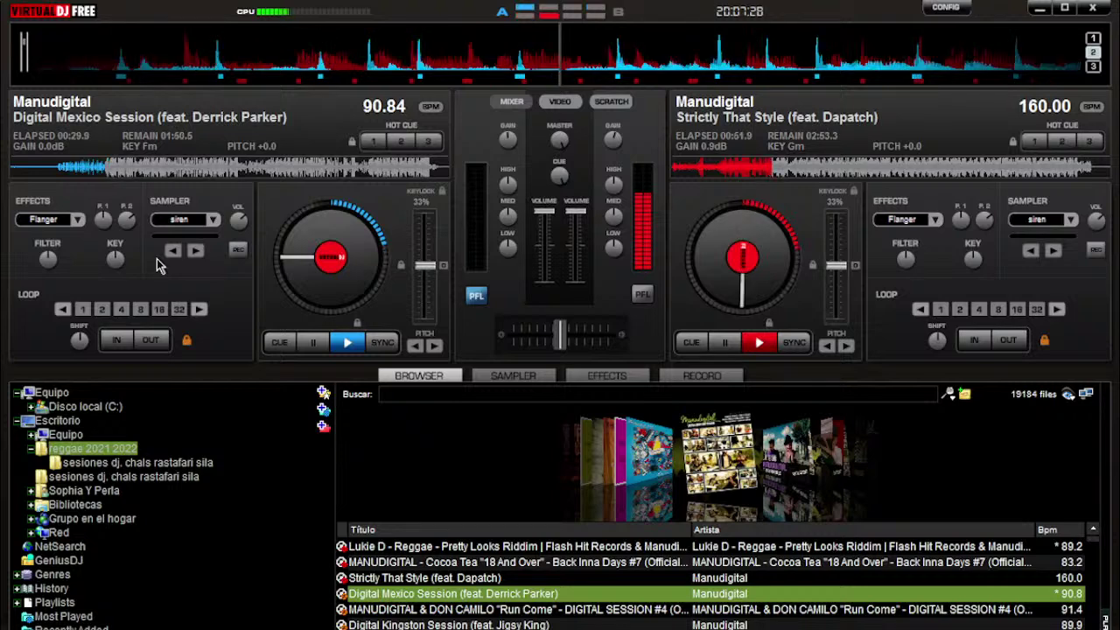
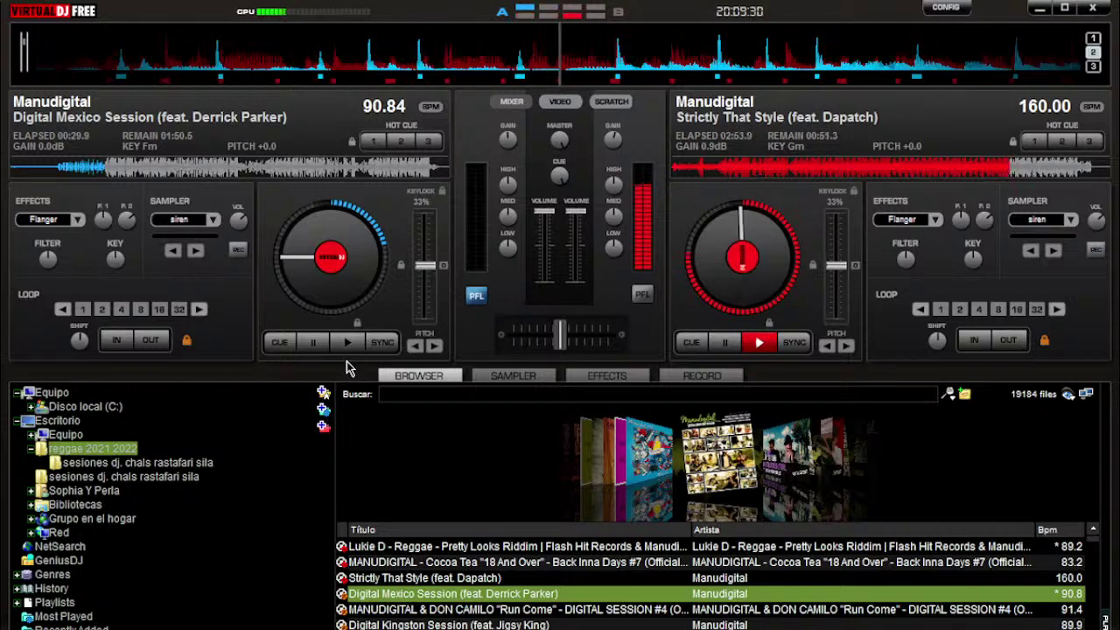
pyautogui.click(348, 348)
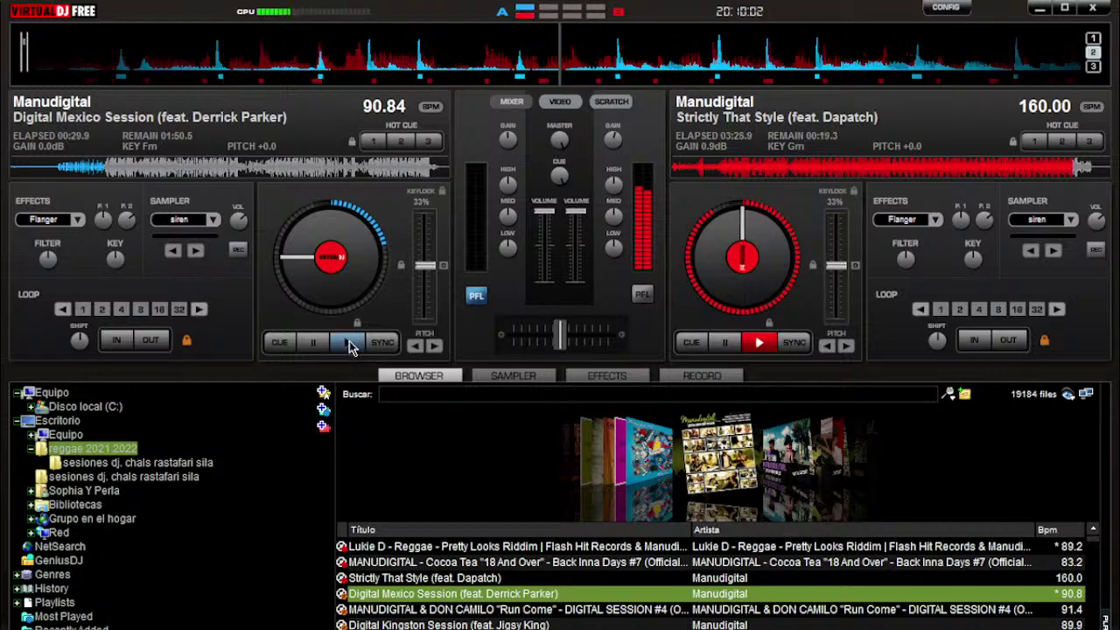
pyautogui.click(349, 343)
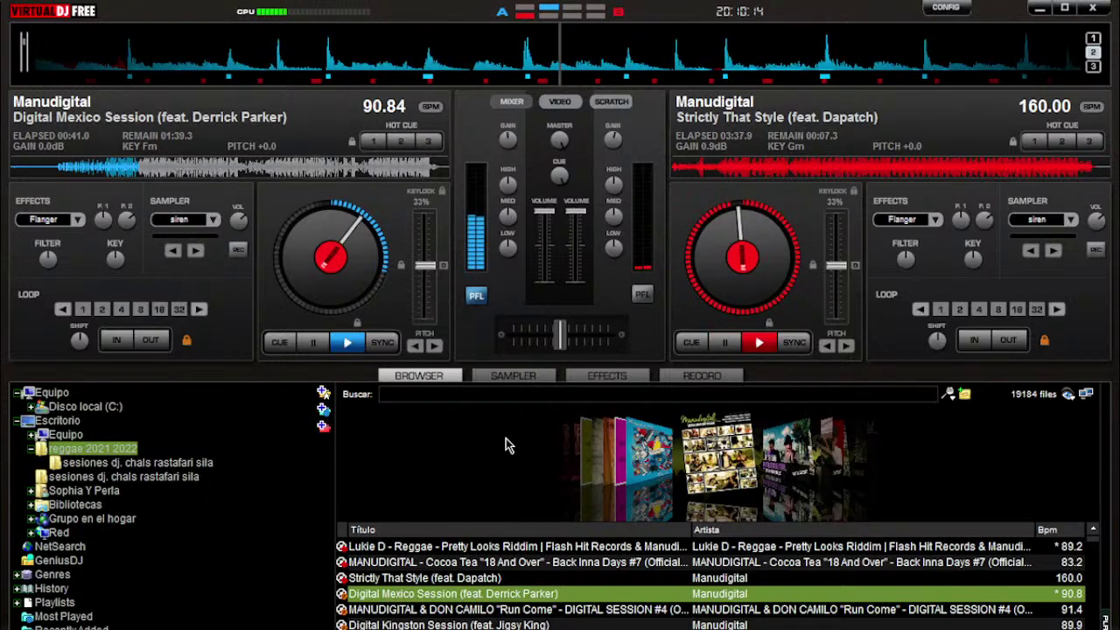
# - Load MANUDIGITAL & DON CAMILO "Run Come" onto deck B and start it from about 35 seconds
pyautogui.click(344, 612)
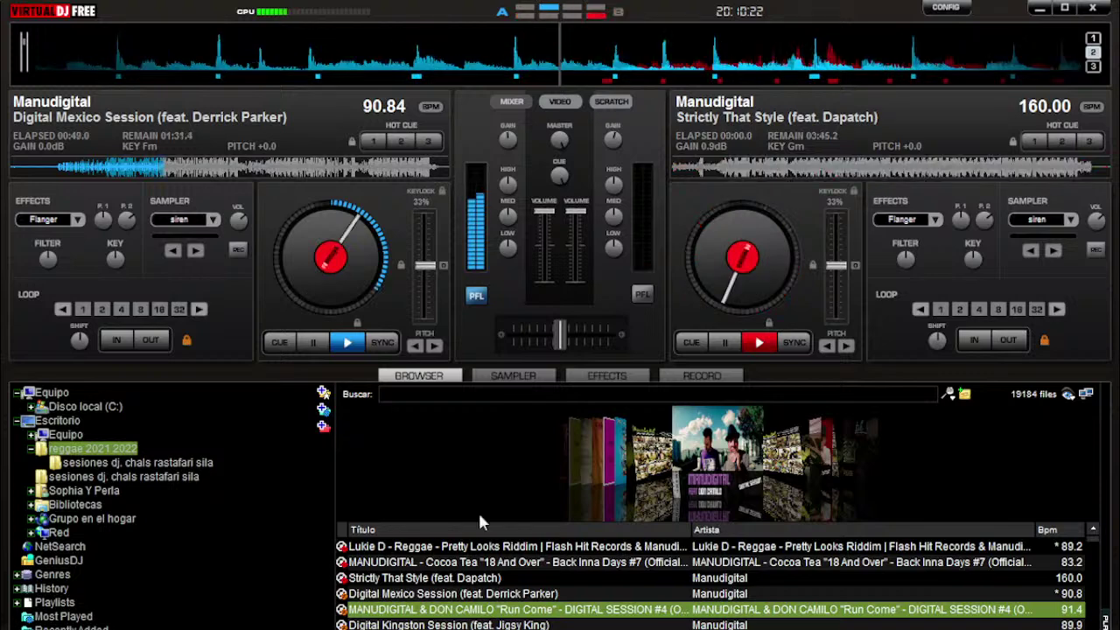
pyautogui.hotkey('ctrl', 'Right')
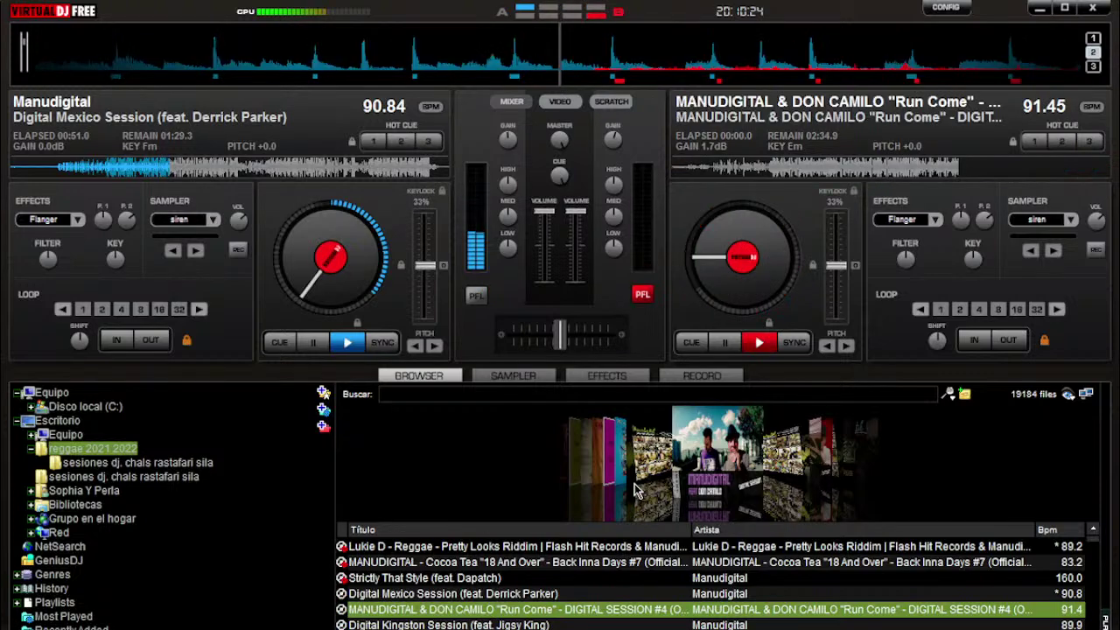
pyautogui.click(771, 172)
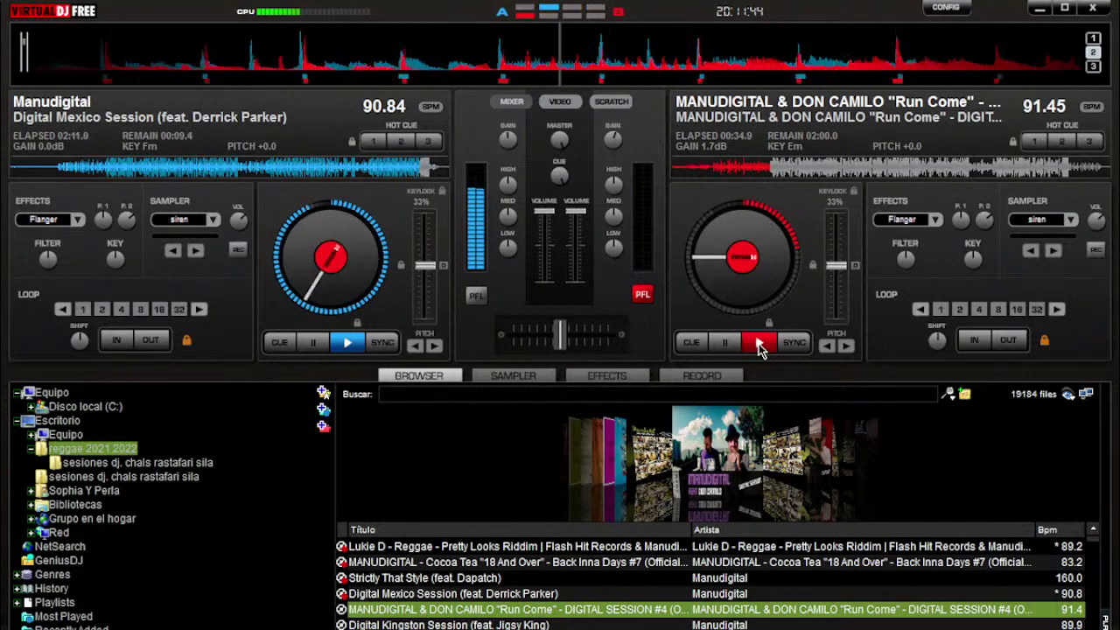
pyautogui.click(758, 344)
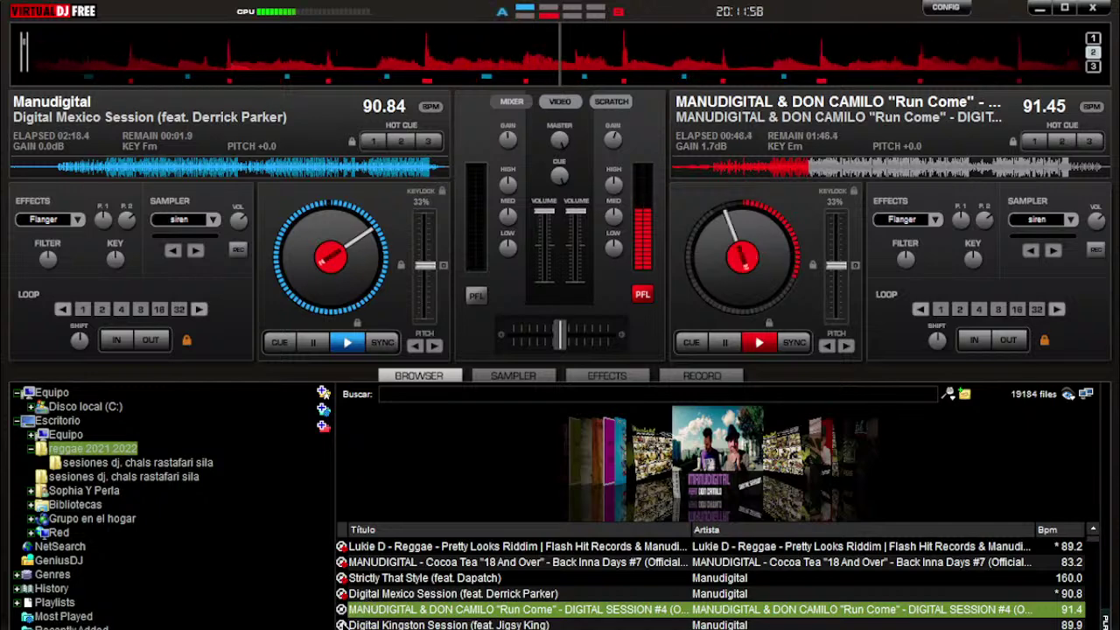
# - Load "Digital Kingston Session (feat. Jigsy King)" onto deck A and hand the mix over to it from about 26 seconds, pausing deck B
pyautogui.moveTo(368, 625); pyautogui.dragTo(334, 259)
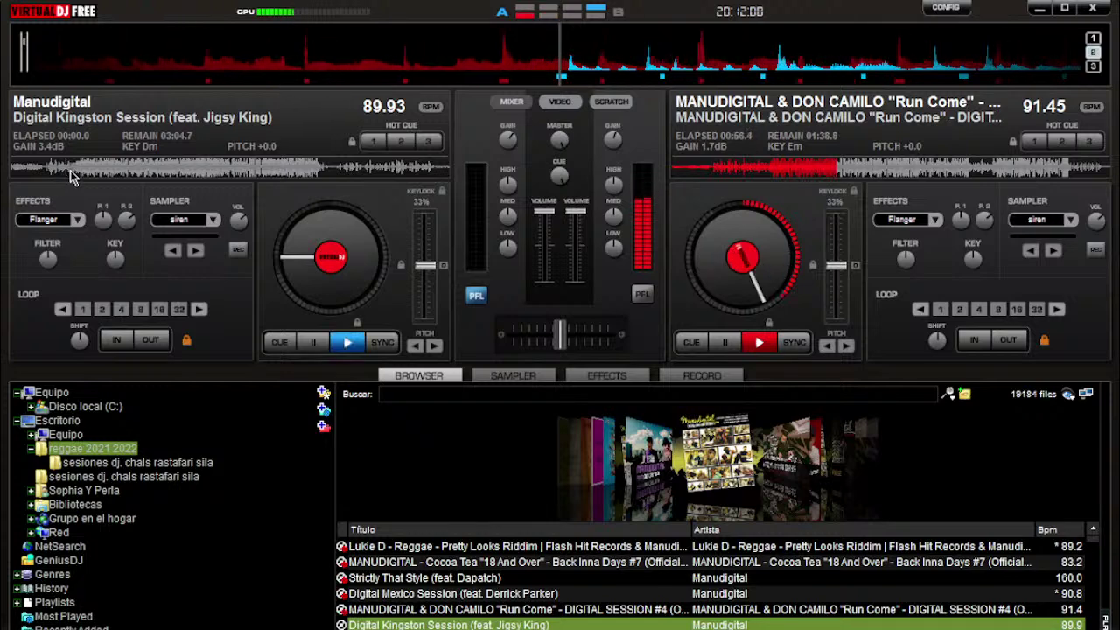
pyautogui.click(74, 175)
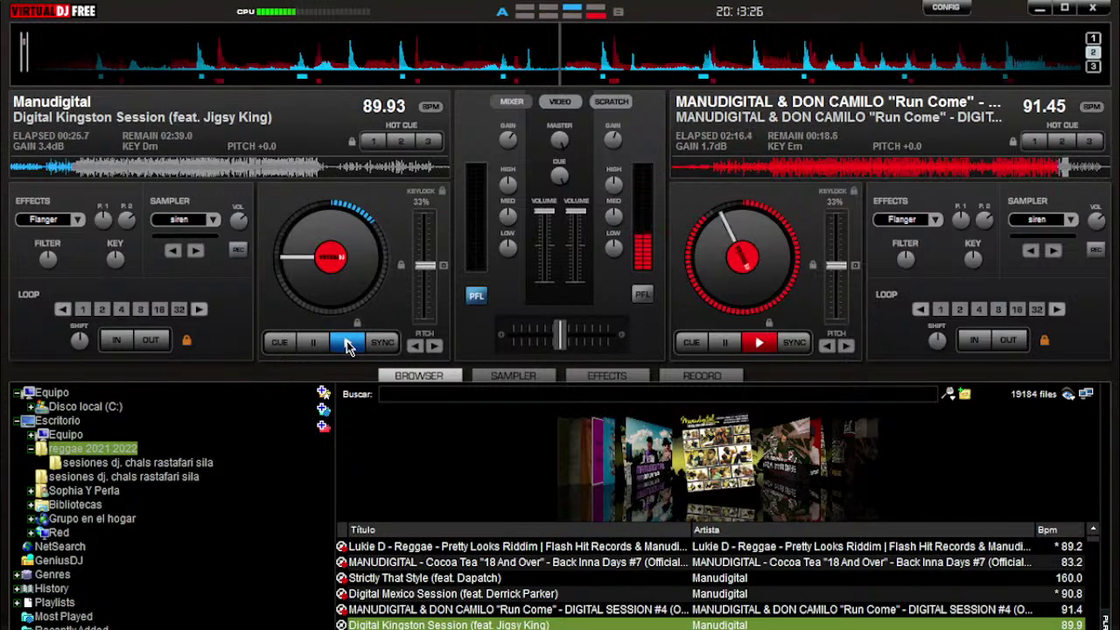
pyautogui.click(347, 344)
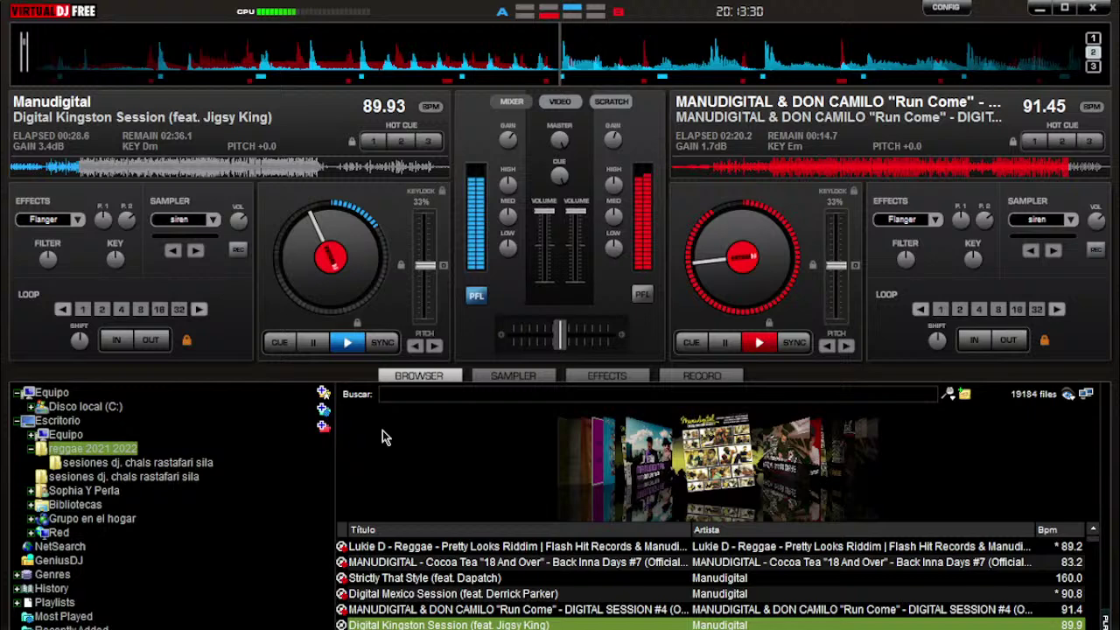
pyautogui.click(727, 342)
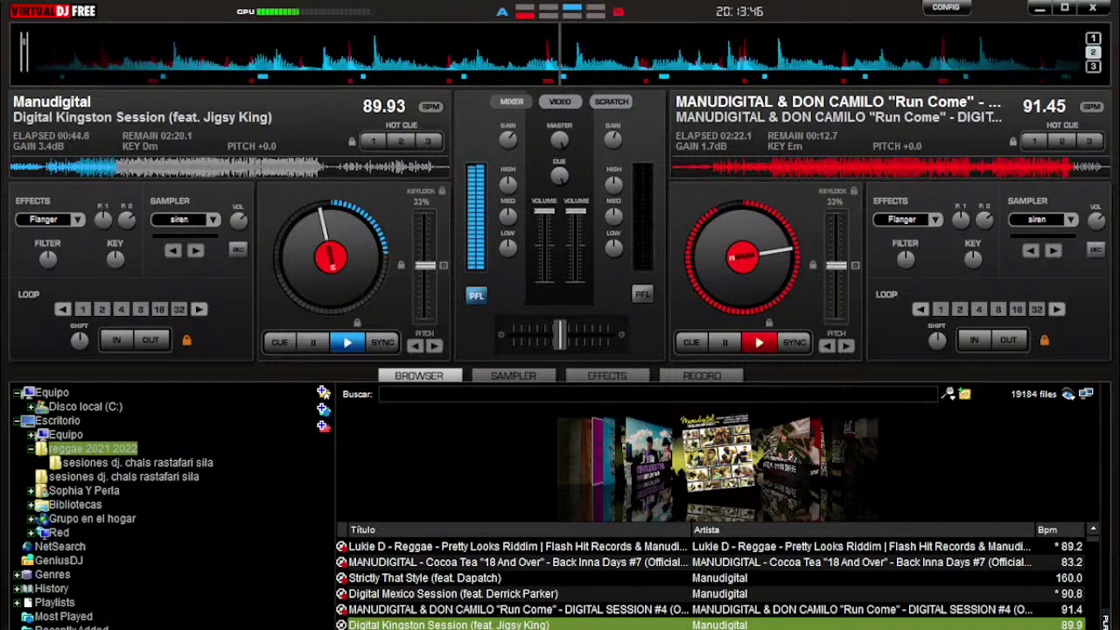
# - Load Junior Reid "One Blood" onto deck B and switch the mix to it from about 25 seconds, pausing deck A
pyautogui.moveTo(517, 628); pyautogui.dragTo(739, 277)
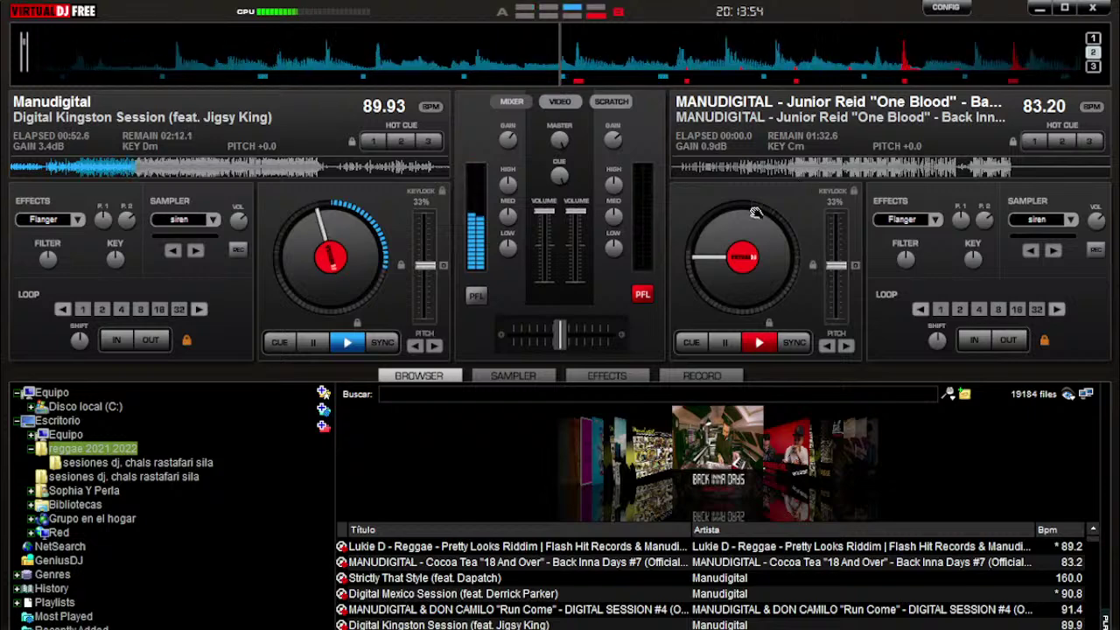
pyautogui.click(792, 172)
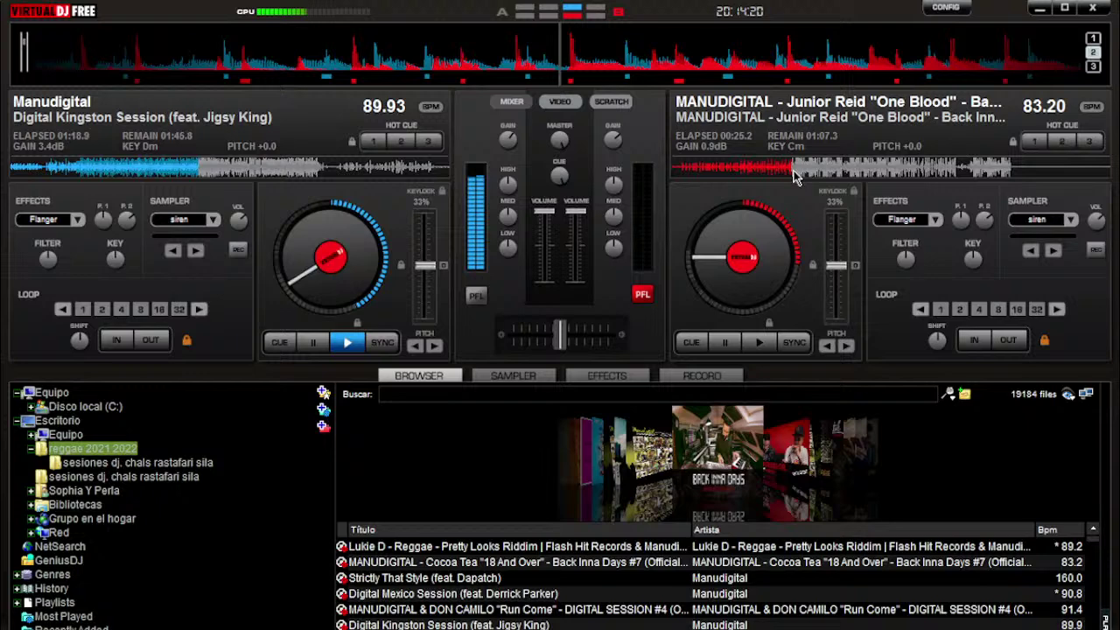
pyautogui.press('space')
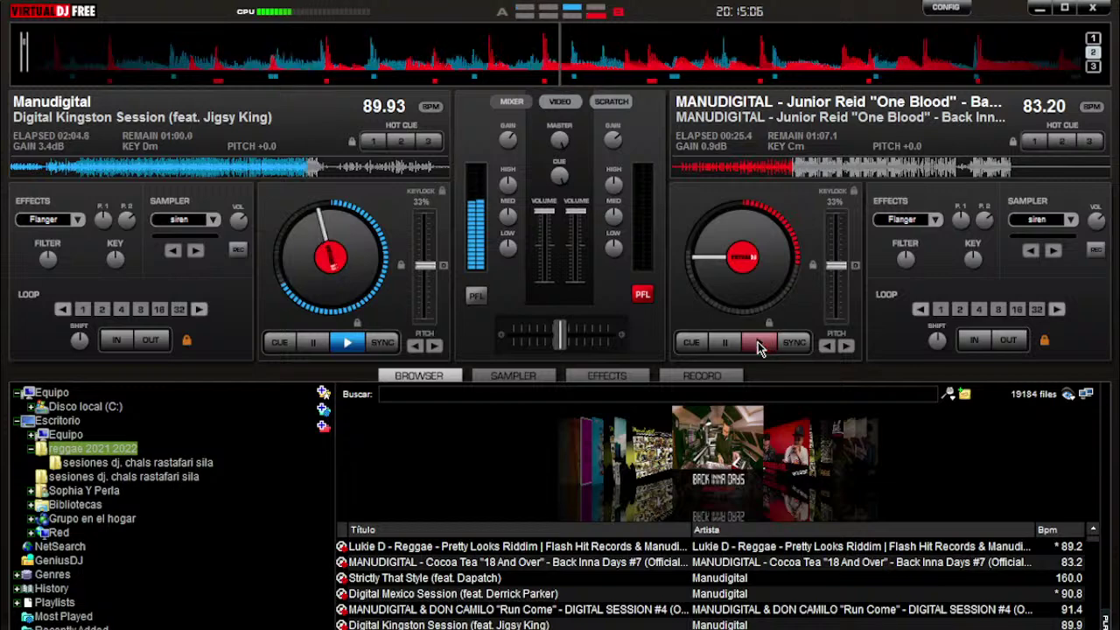
pyautogui.click(759, 345)
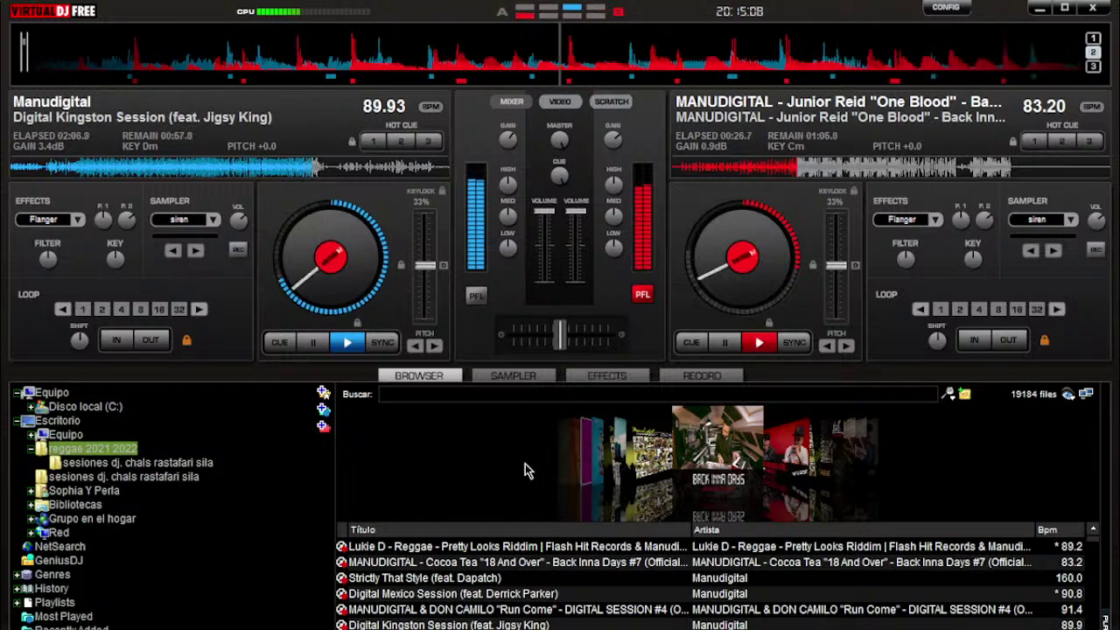
pyautogui.click(313, 345)
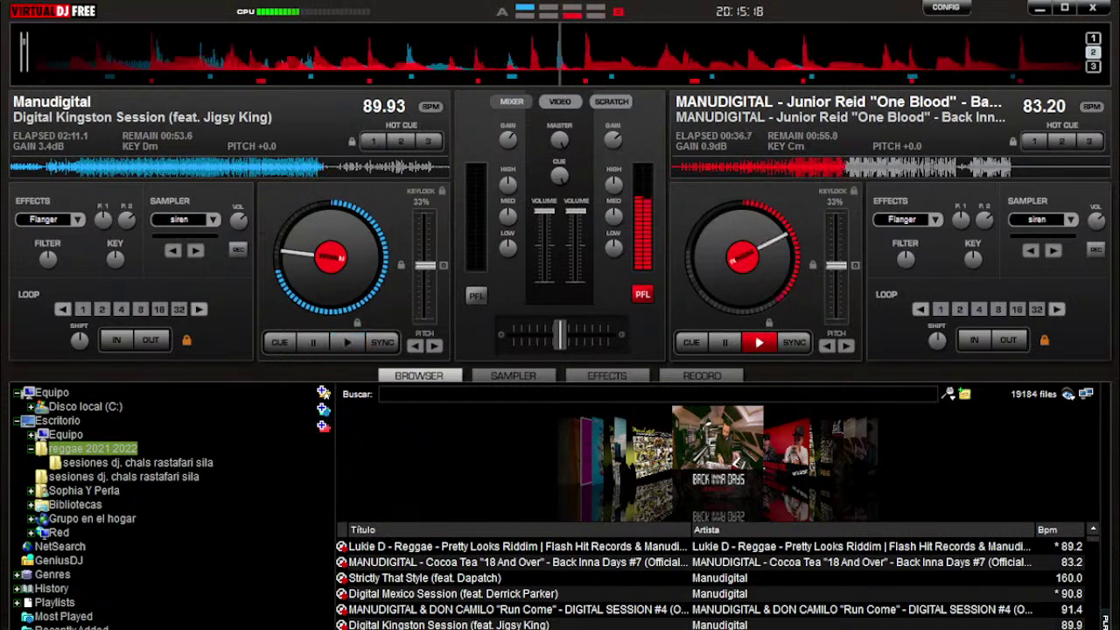
# - Load MANUDIGITAL & KENYON "Manque de Culture" onto deck A and start it from about 17 seconds
pyautogui.scroll(-2, 525, 586)
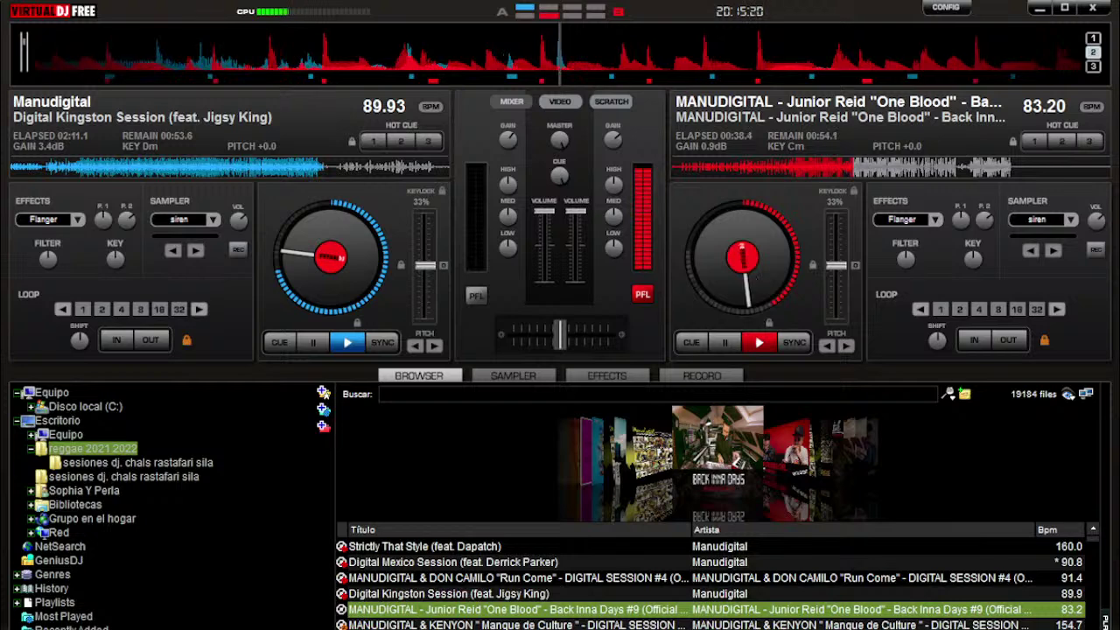
pyautogui.scroll(-4, 709, 582)
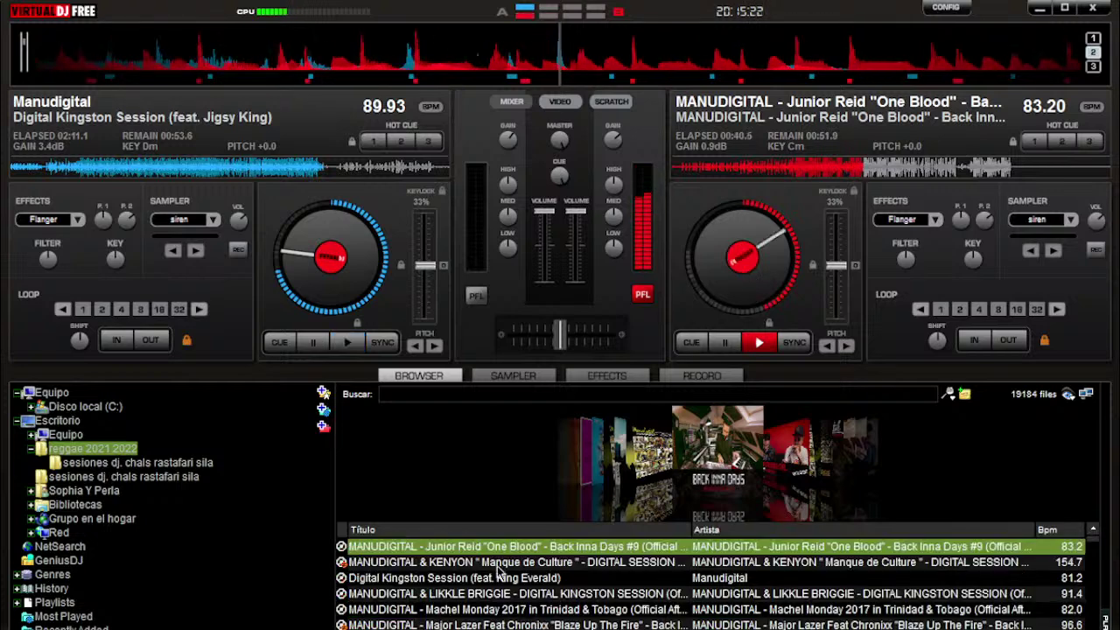
pyautogui.click(344, 562)
pyautogui.moveTo(344, 562); pyautogui.dragTo(310, 256)
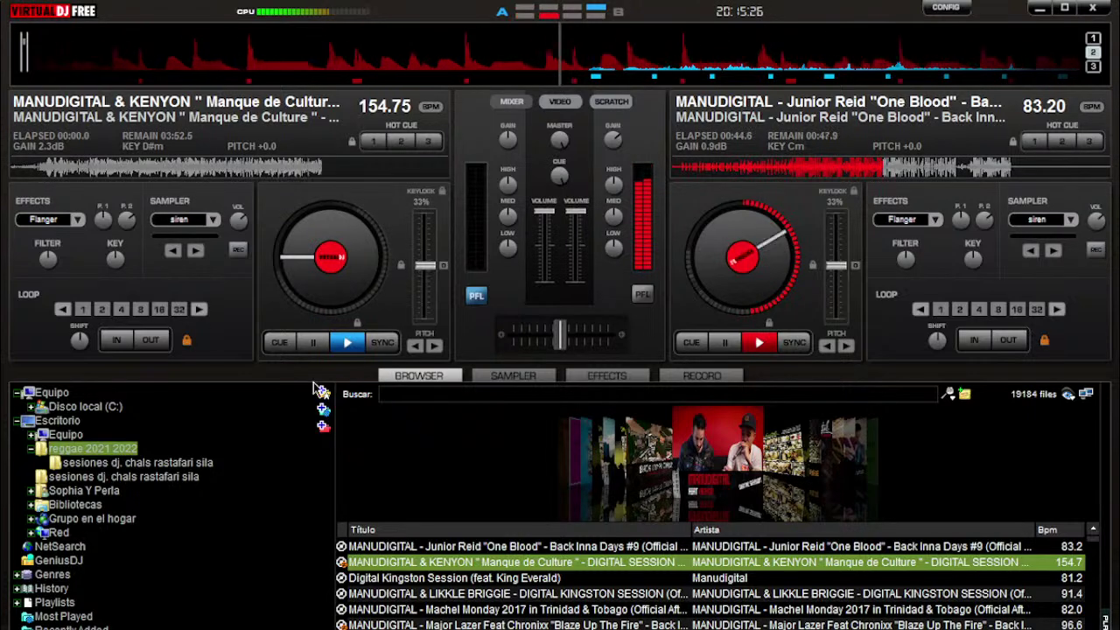
pyautogui.click(46, 177)
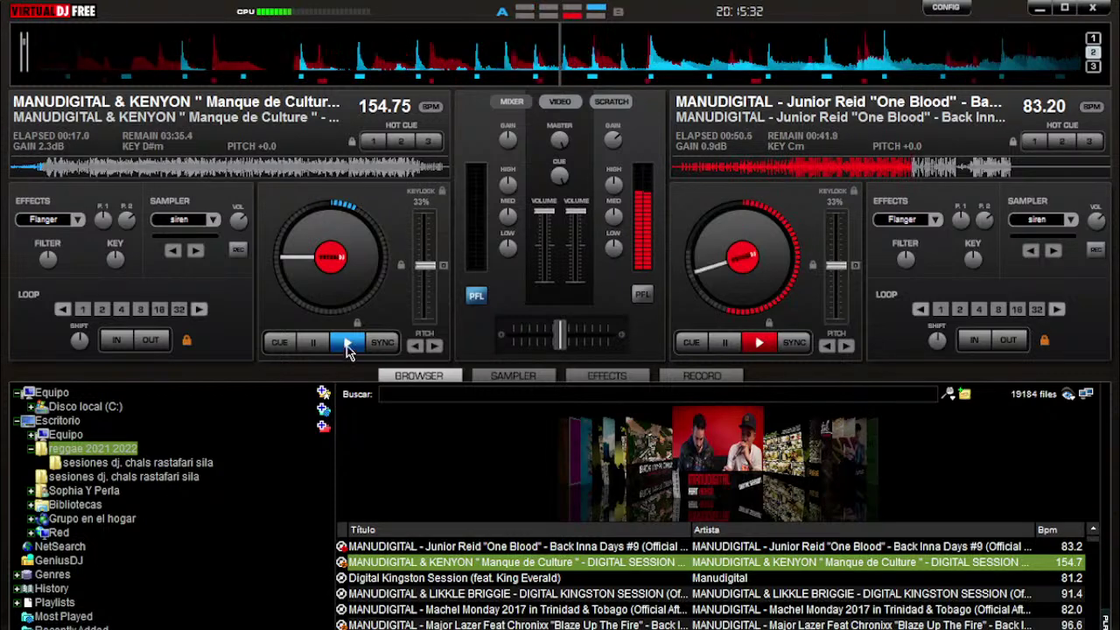
pyautogui.click(348, 344)
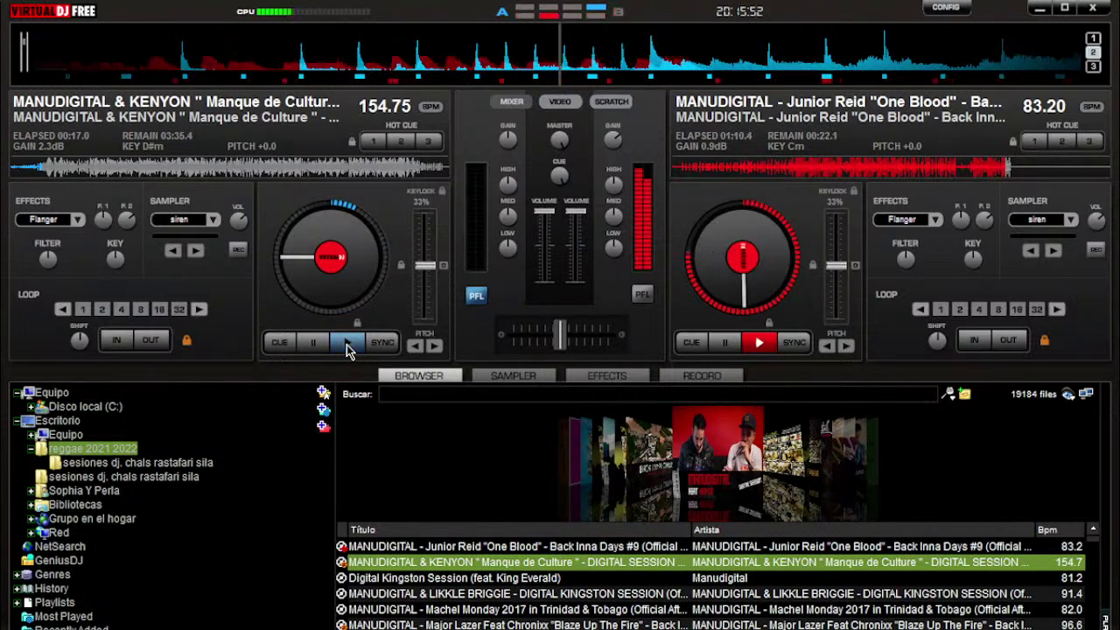
pyautogui.click(348, 344)
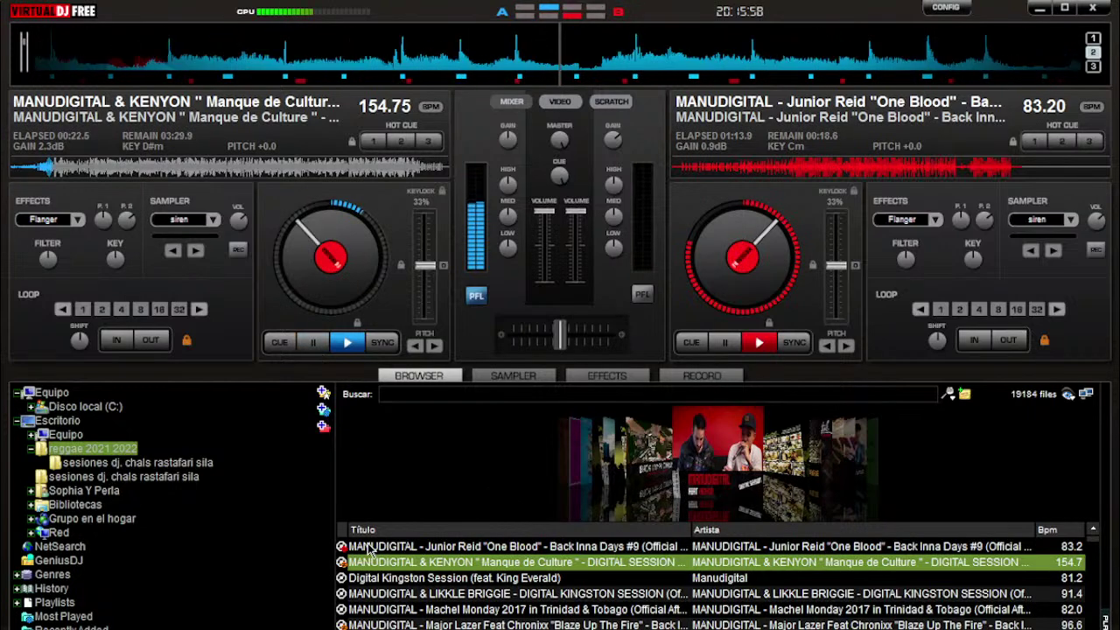
# - Load "Digital Kingston Session (feat. King Everald)" onto deck B and start it from about 28 seconds
pyautogui.click(341, 579)
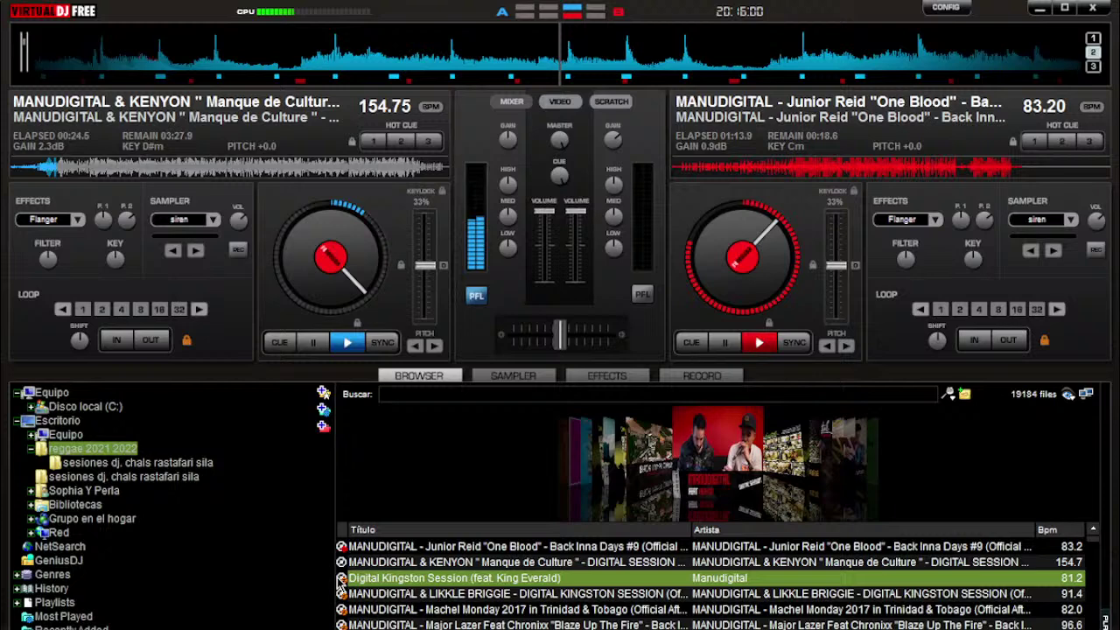
pyautogui.moveTo(342, 580); pyautogui.dragTo(734, 296)
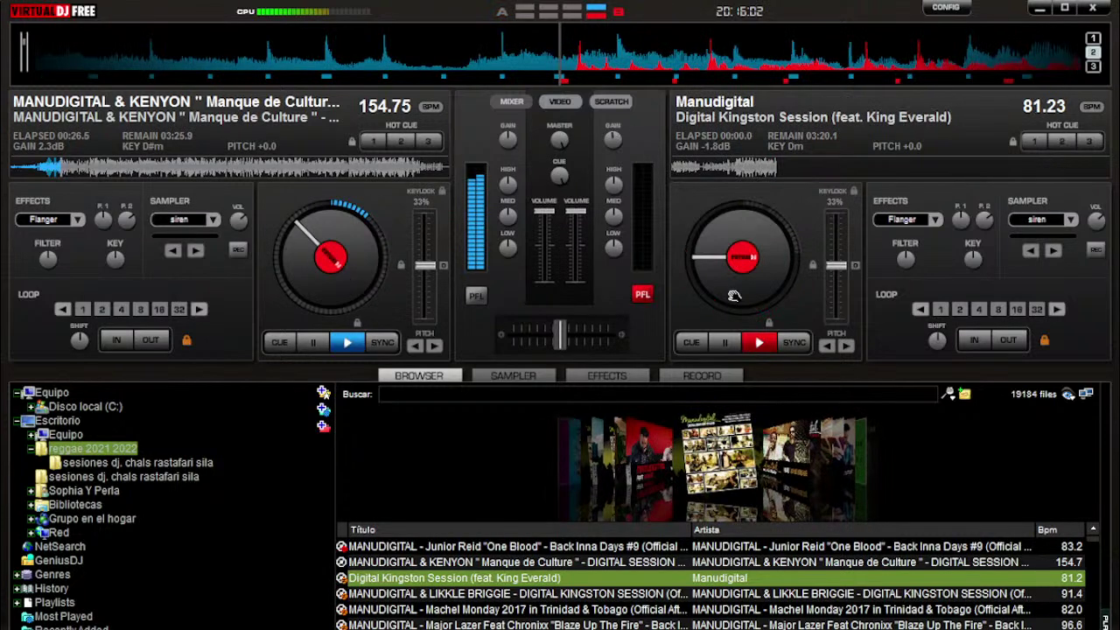
pyautogui.click(736, 175)
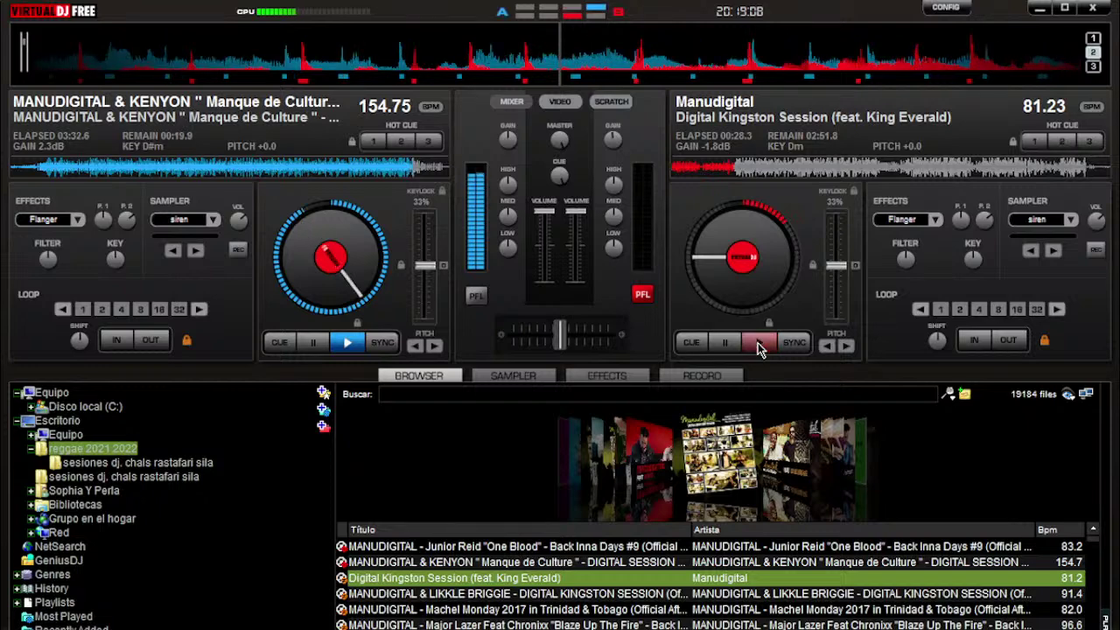
pyautogui.click(757, 345)
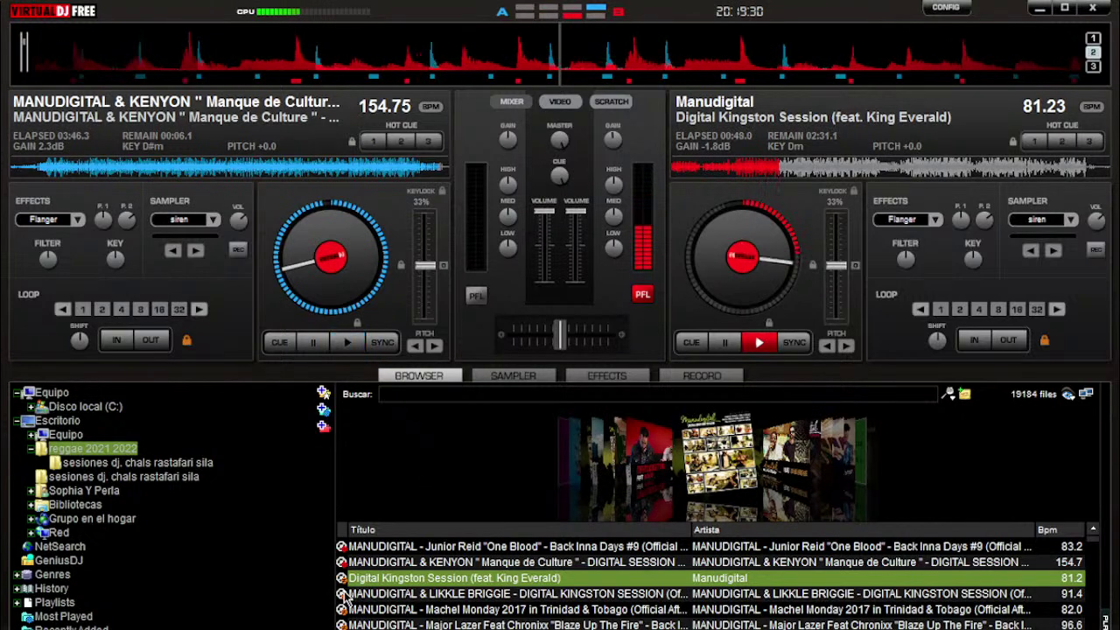
# - Load MANUDIGITAL & LIKKLE BRIGGIE onto deck A and switch the mix to it from about 32 seconds, pausing deck B
pyautogui.press('Down')
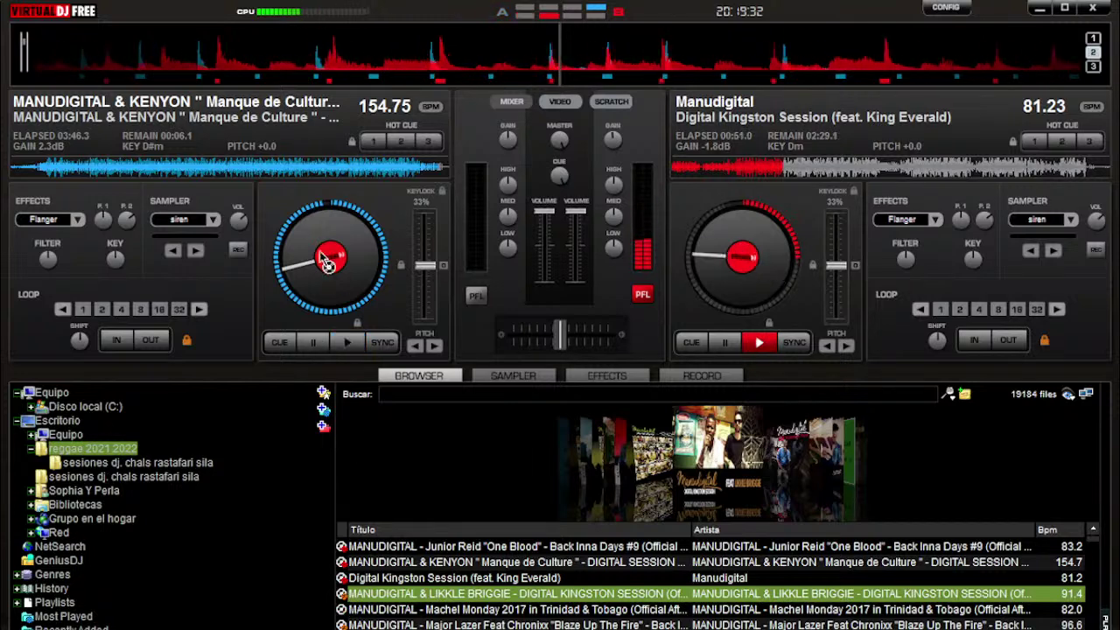
pyautogui.press('Left')
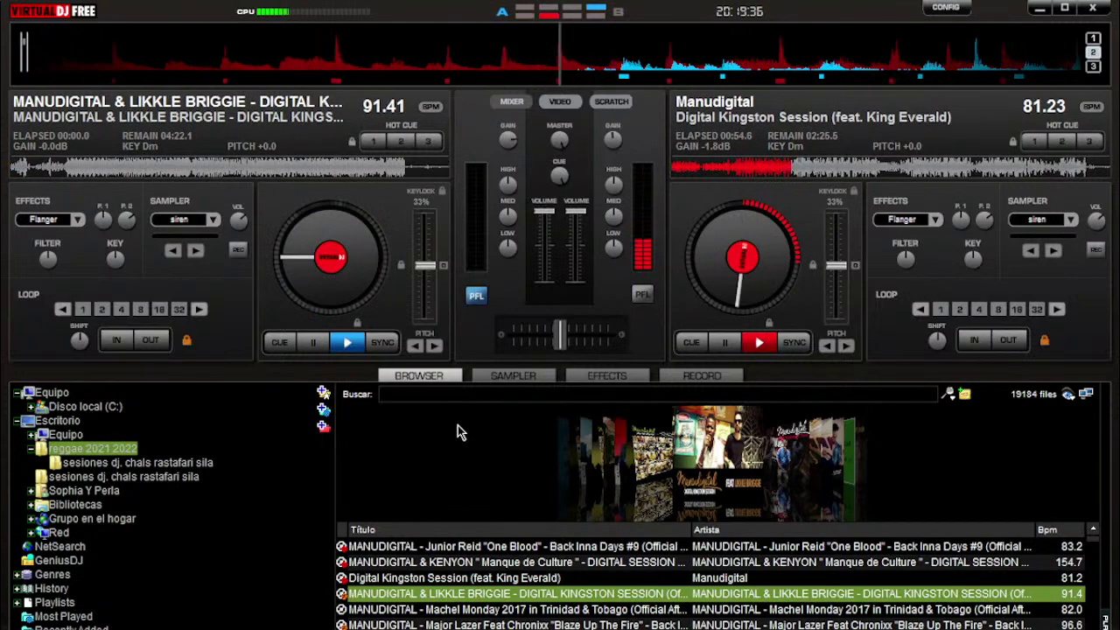
pyautogui.click(67, 166)
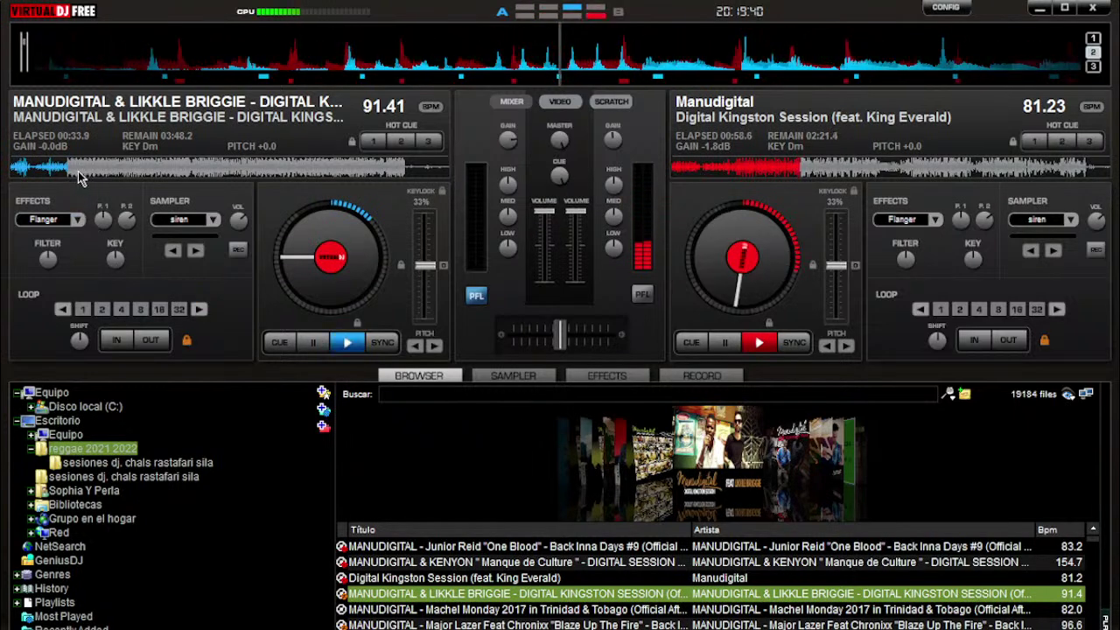
pyautogui.click(64, 170)
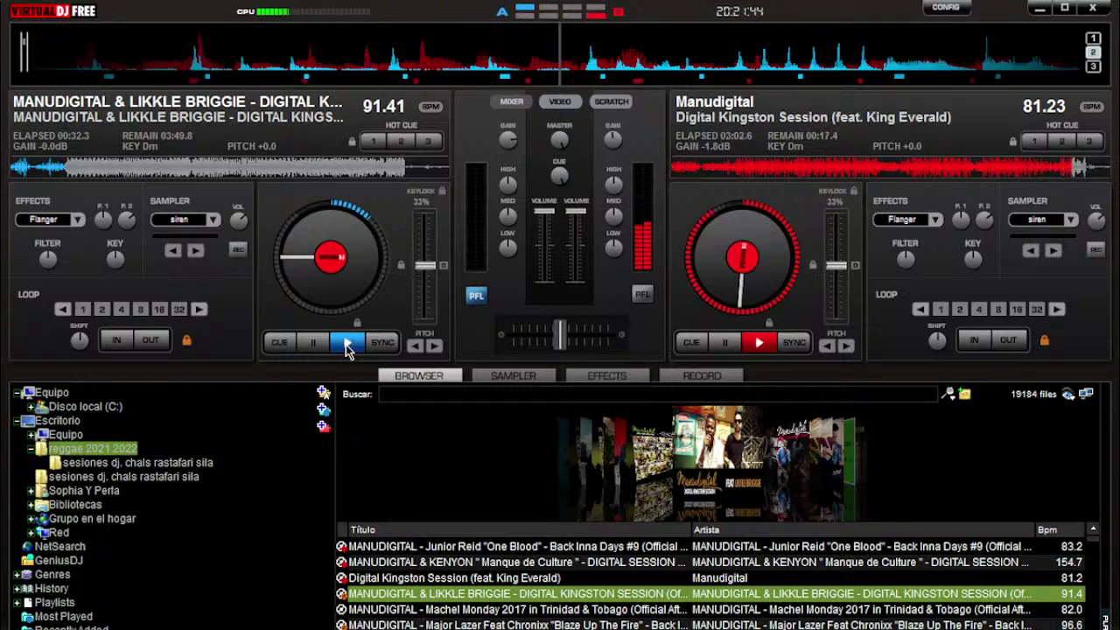
pyautogui.click(347, 343)
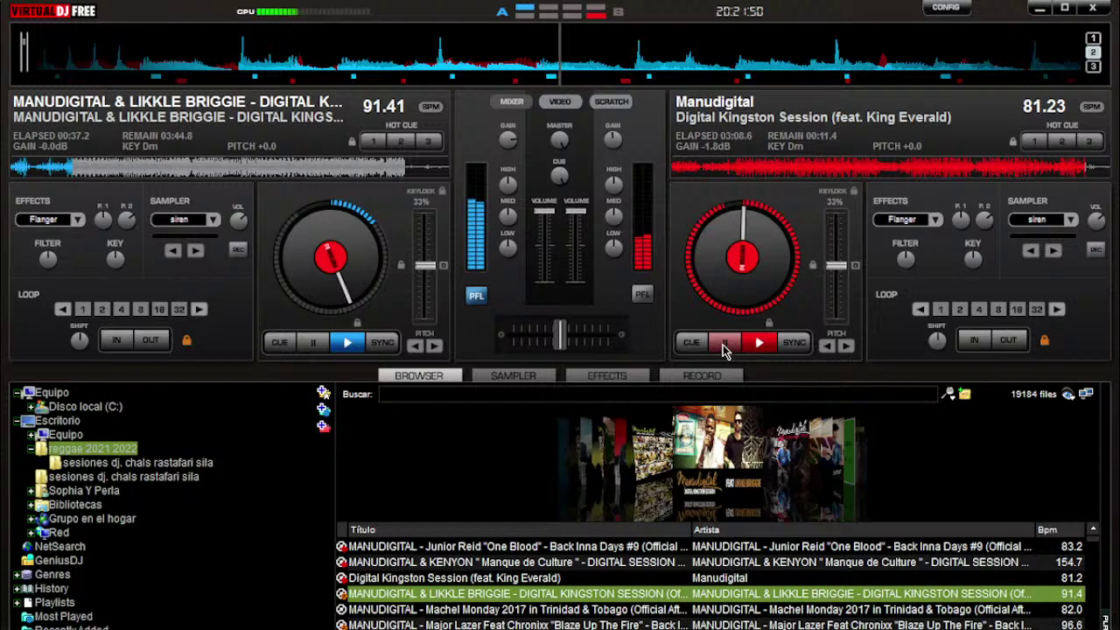
pyautogui.click(722, 346)
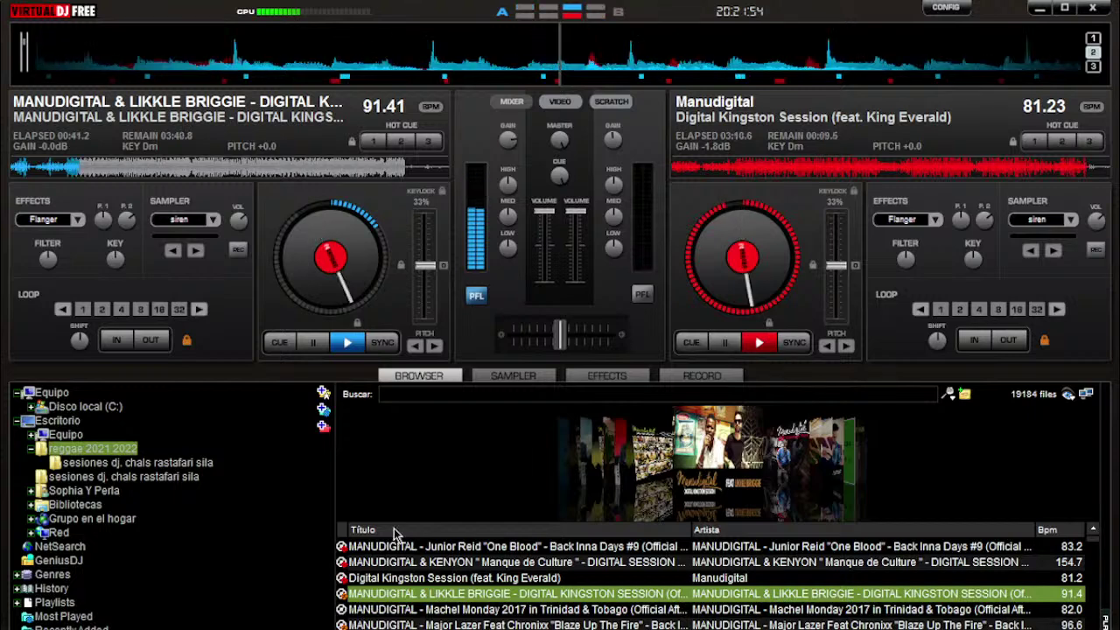
# - Load "Machel Monday 2017 in Trinidad & Tobago" onto deck B and switch the mix to it from about 47 seconds, pausing deck A
pyautogui.click(340, 612)
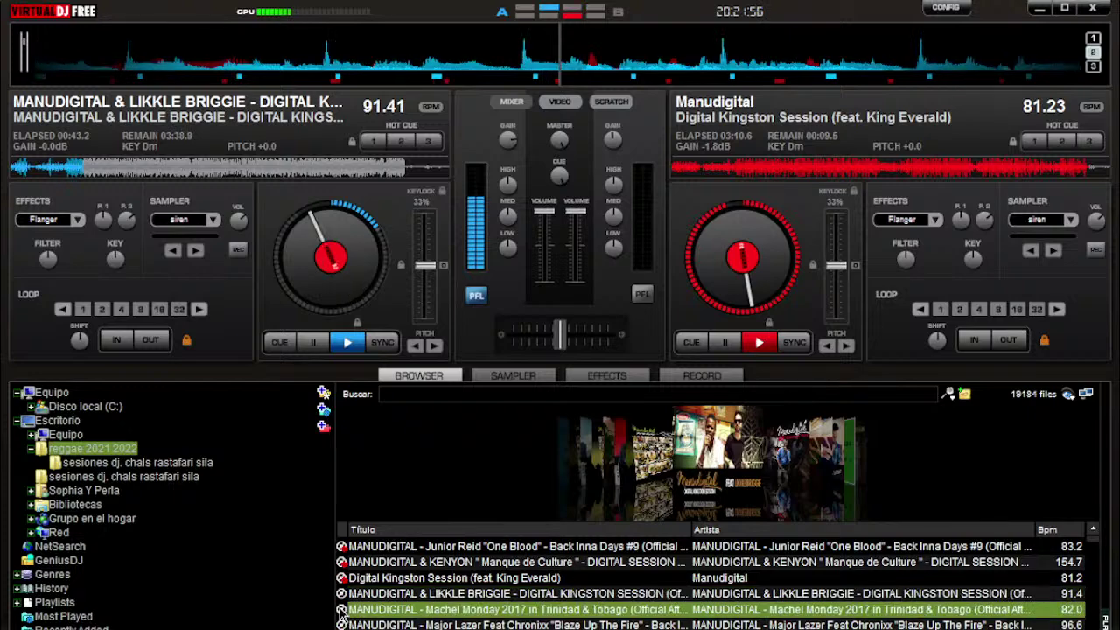
pyautogui.doubleClick(341, 612)
pyautogui.click(643, 294)
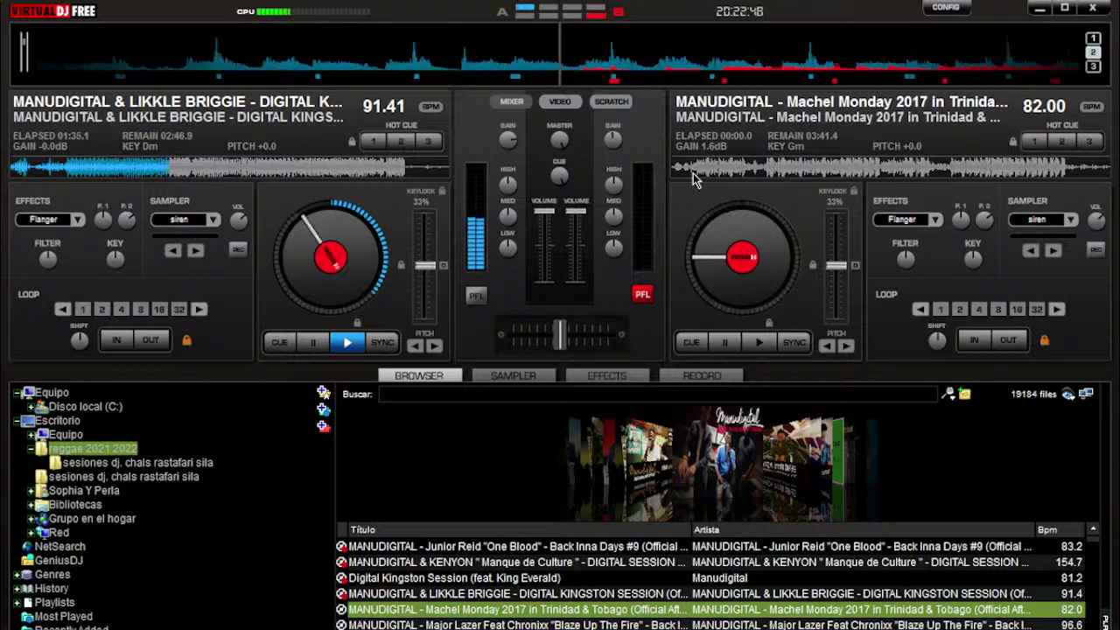
pyautogui.click(759, 342)
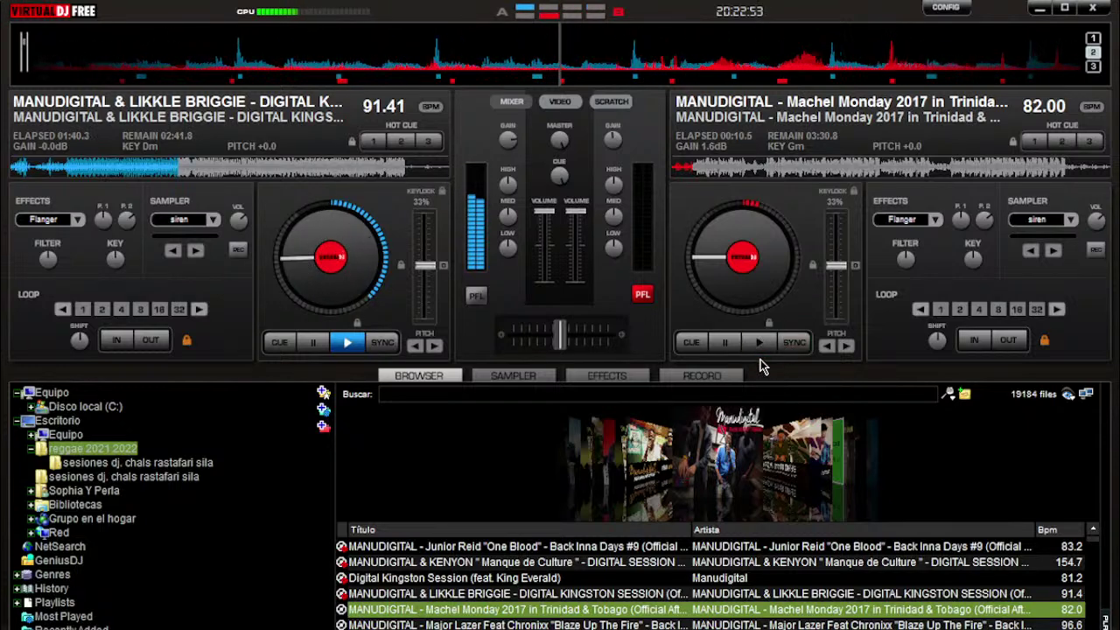
pyautogui.click(766, 181)
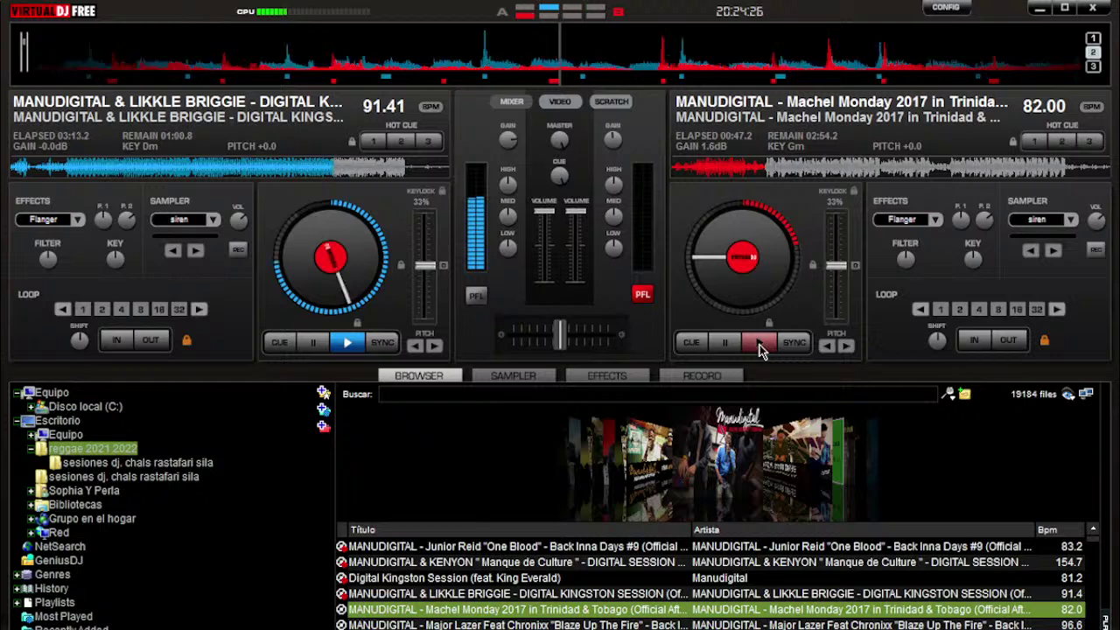
pyautogui.click(759, 346)
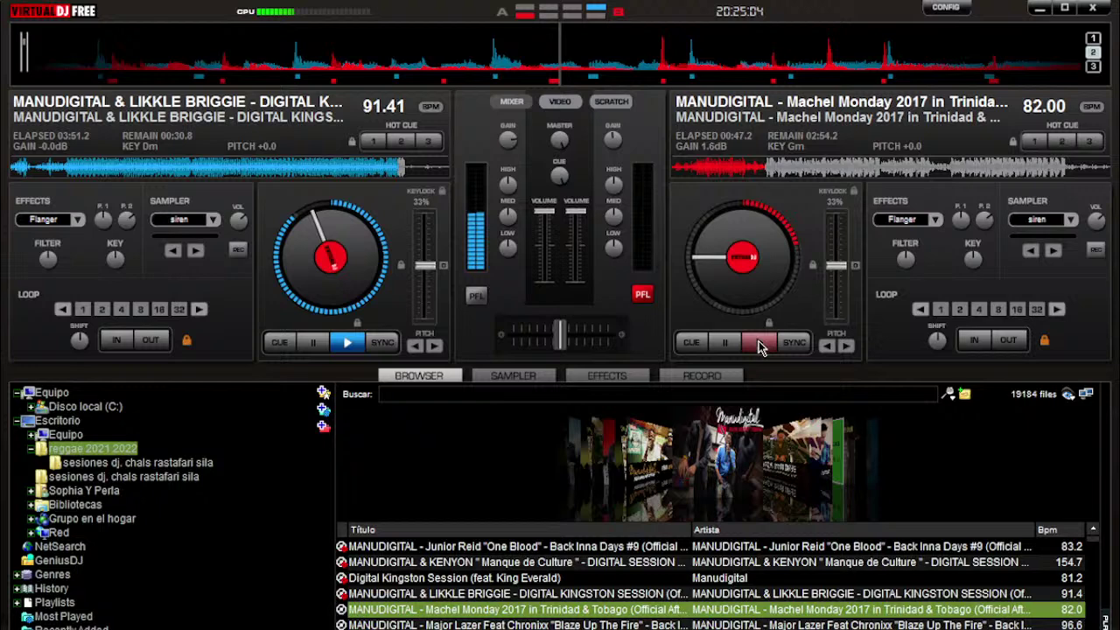
pyautogui.click(760, 344)
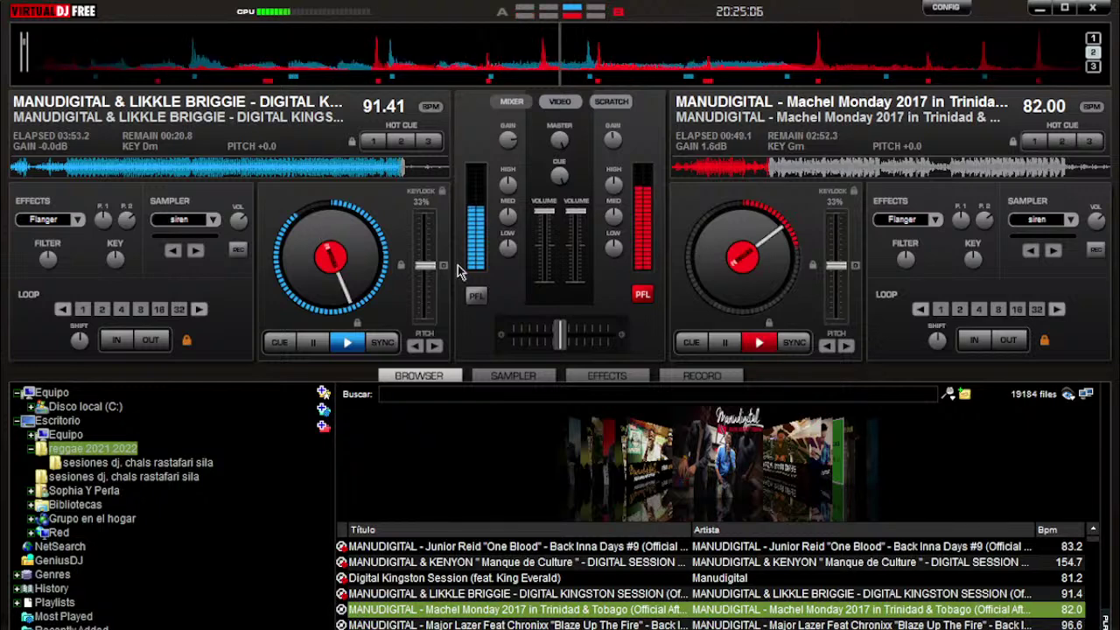
pyautogui.click(315, 343)
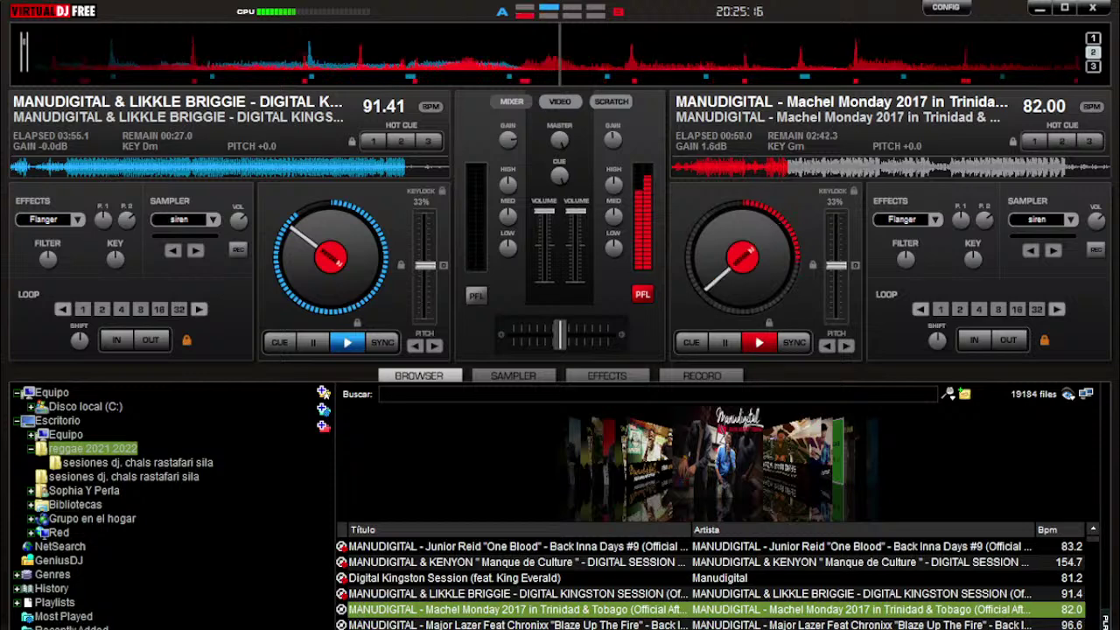
# - Load Major Lazer Feat Chronixx "Blaze Up The Fire" onto deck A and cue it at about 21 seconds
pyautogui.click(517, 625)
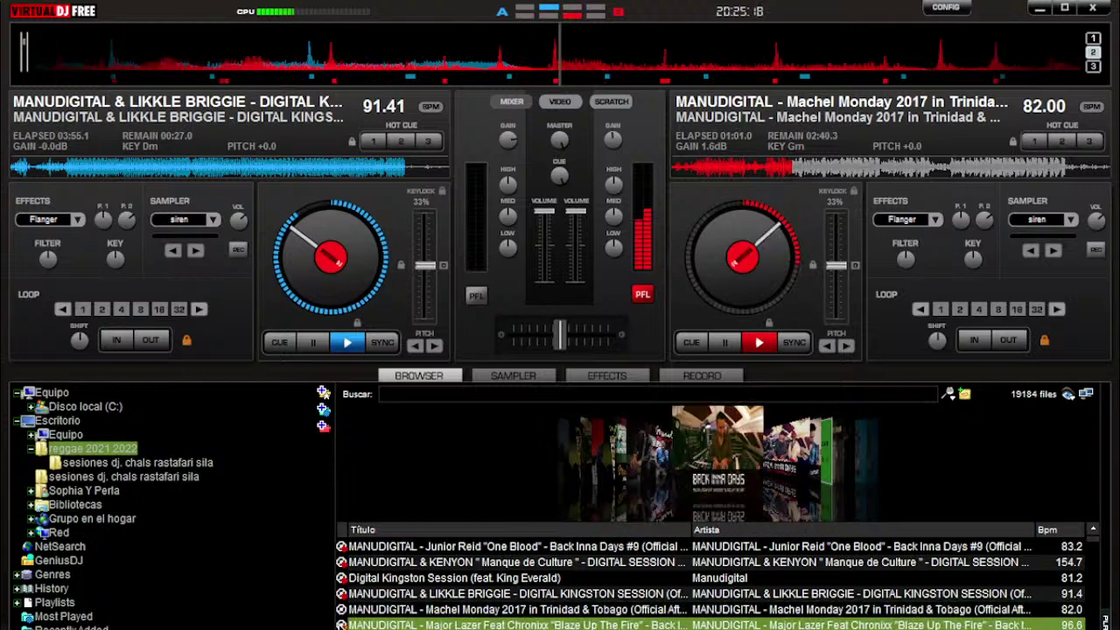
pyautogui.moveTo(517, 624); pyautogui.dragTo(164, 267)
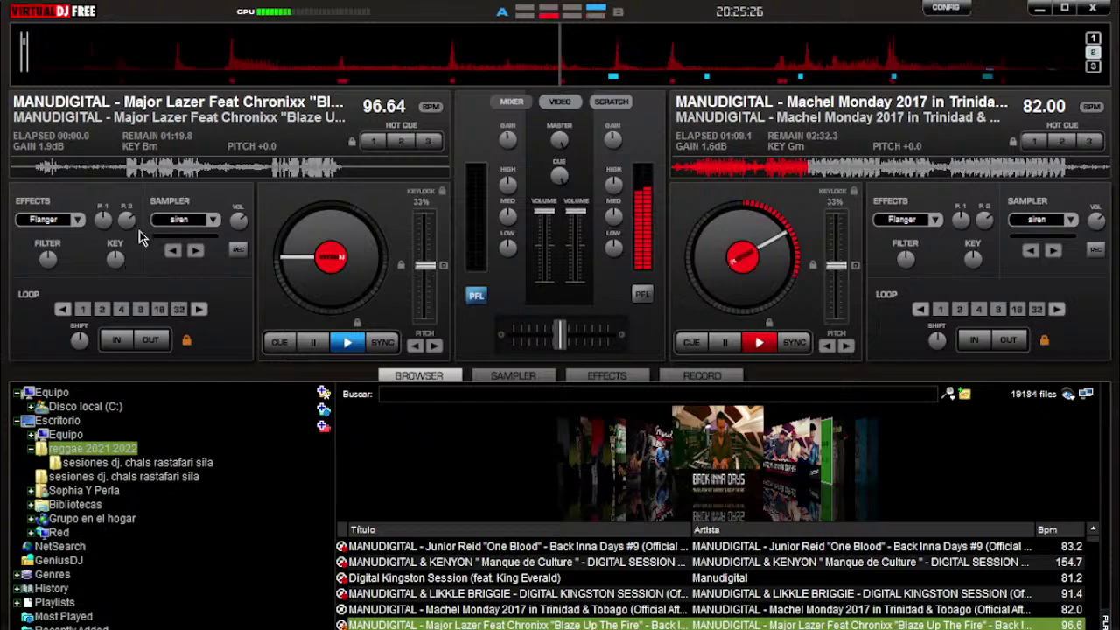
pyautogui.click(125, 175)
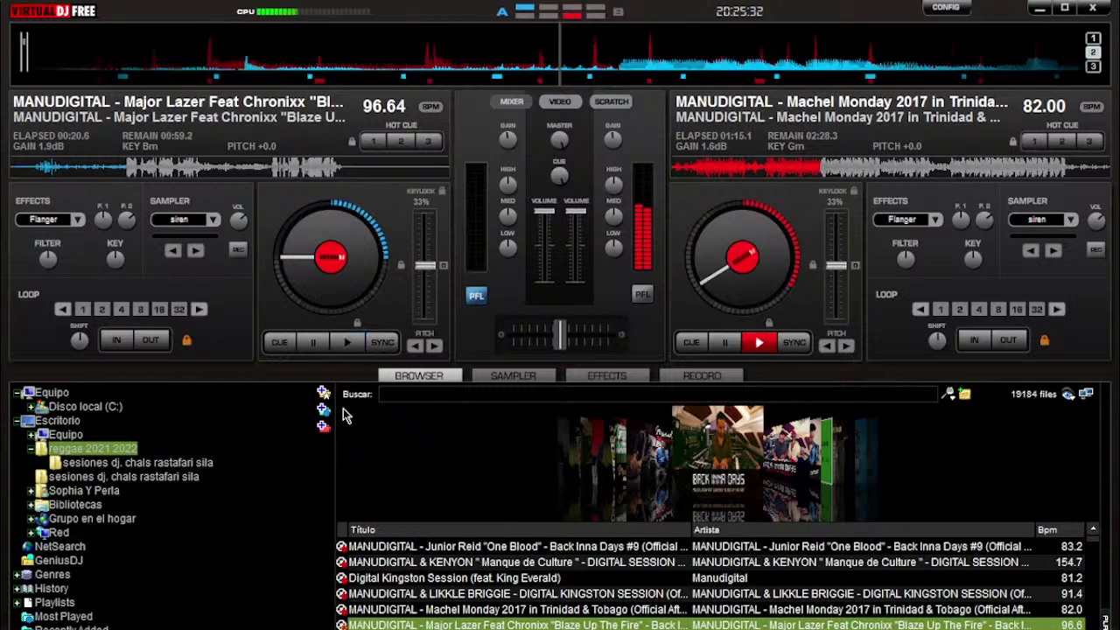